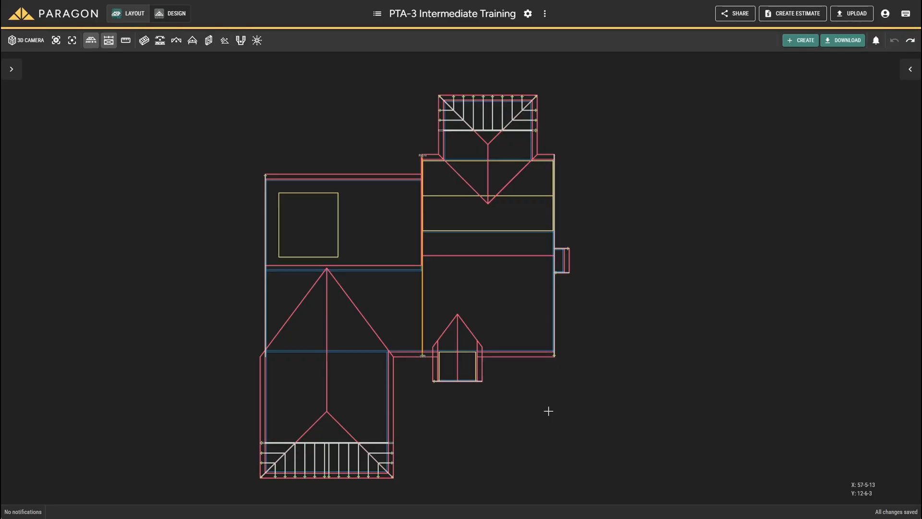
- Turn off the dimension and label displays in the layout and fit the whole plan in view
scroll(341, 309, up, 5)
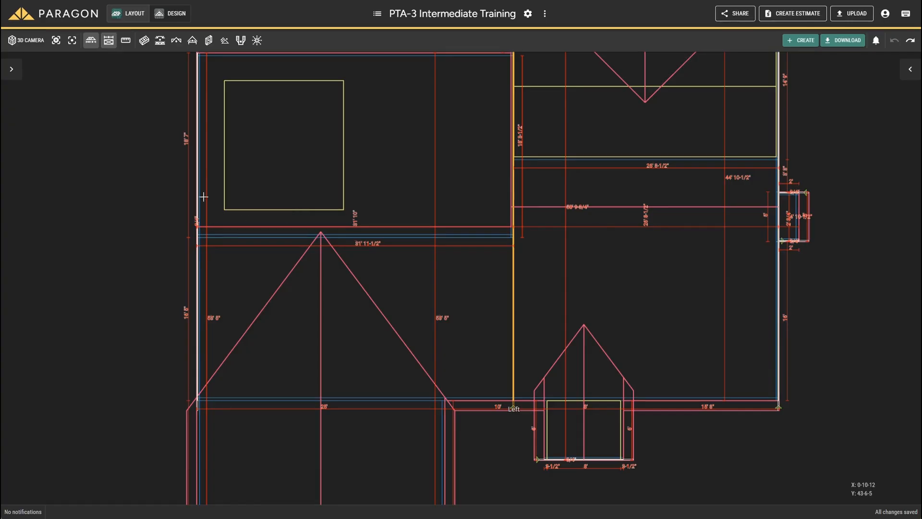
click(110, 42)
key(Escape)
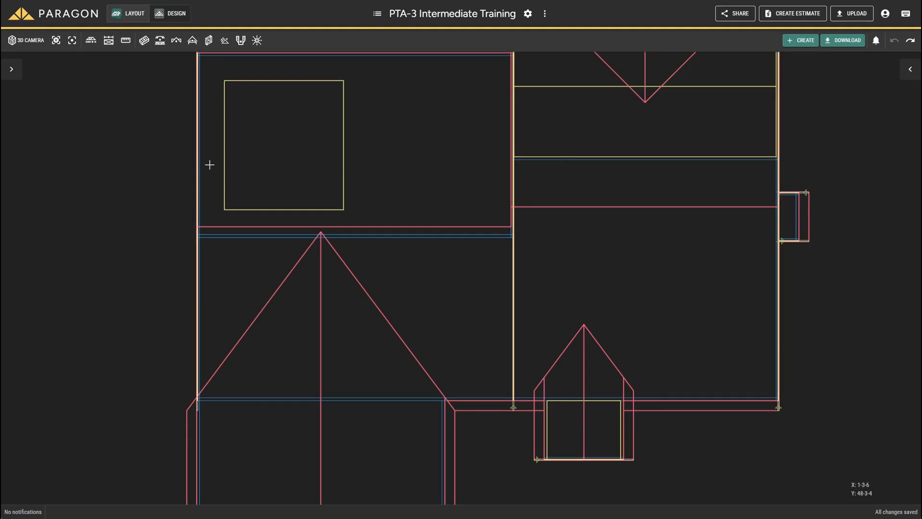
key(f)
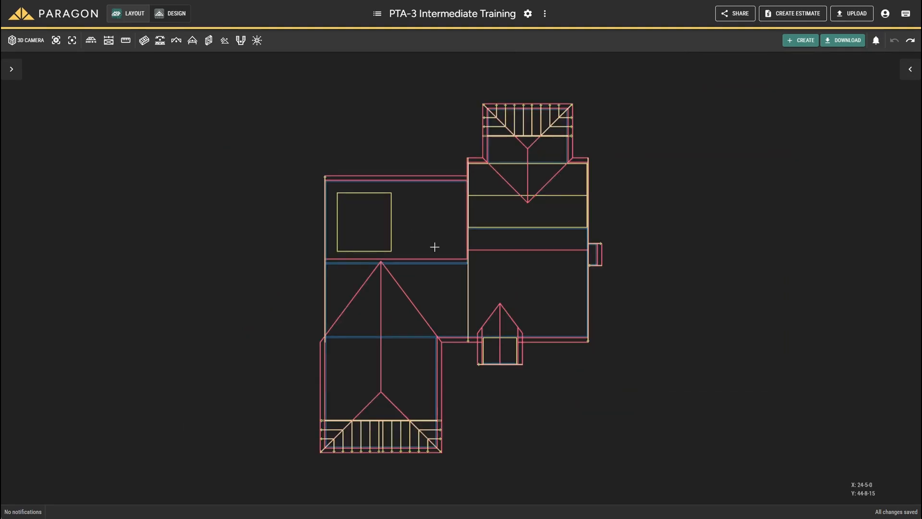
- Insert a point-to-point work line with Segment and Bounding enabled across the small front gable's wall opening, from 43-0-0, 24-6-8 to 35-0-0, 24-6-8
right_click(640, 215)
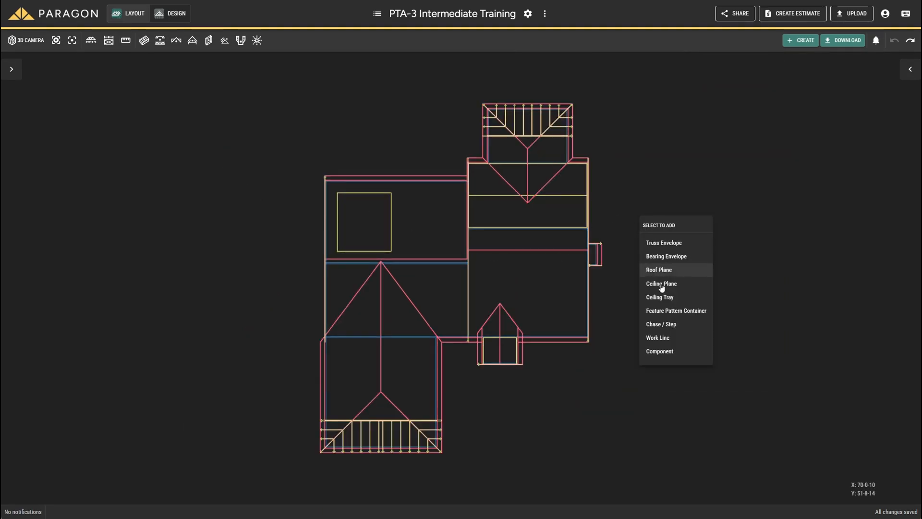
click(659, 338)
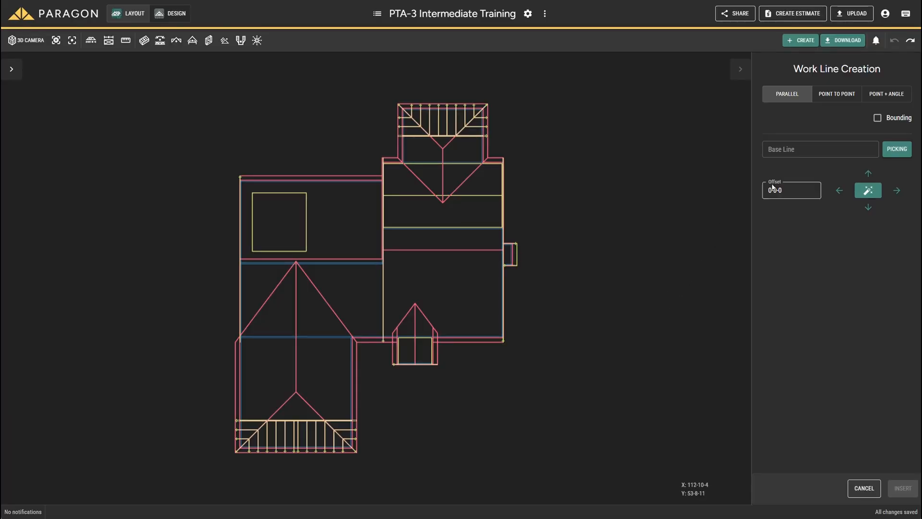
click(838, 96)
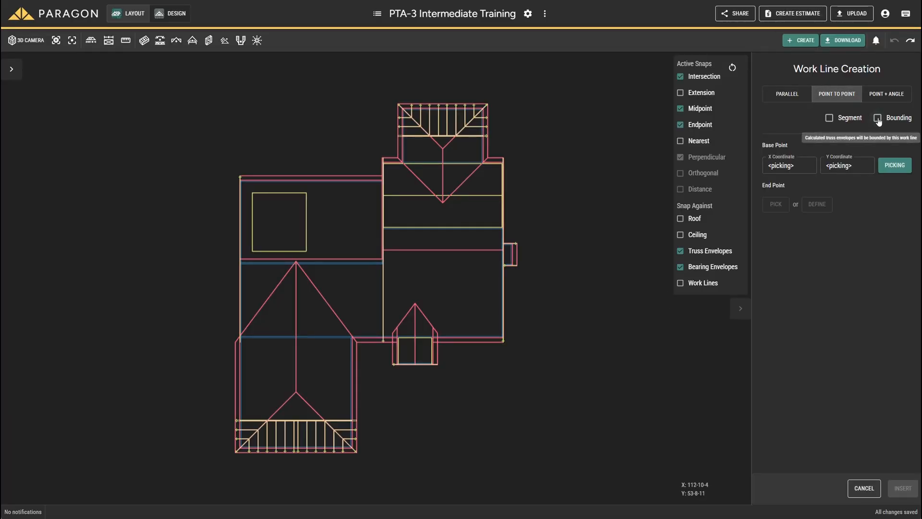
click(878, 119)
click(828, 119)
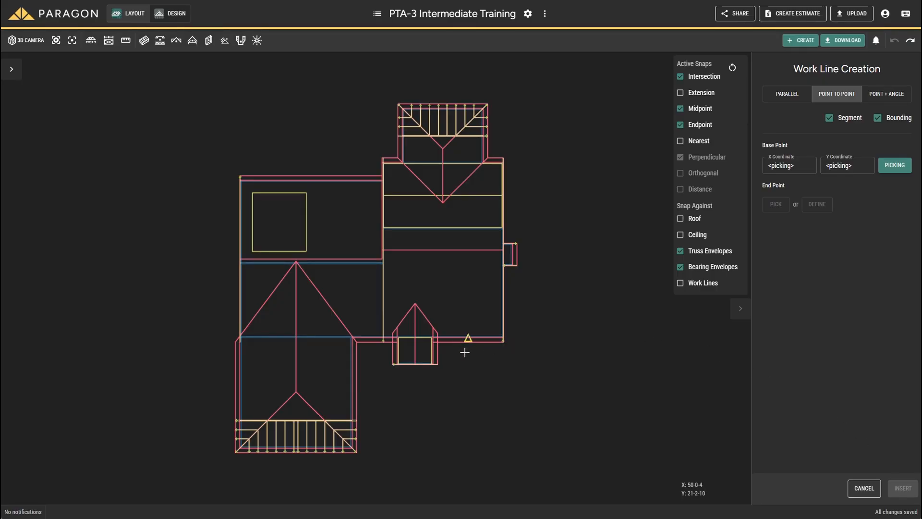
scroll(464, 352, up, 5)
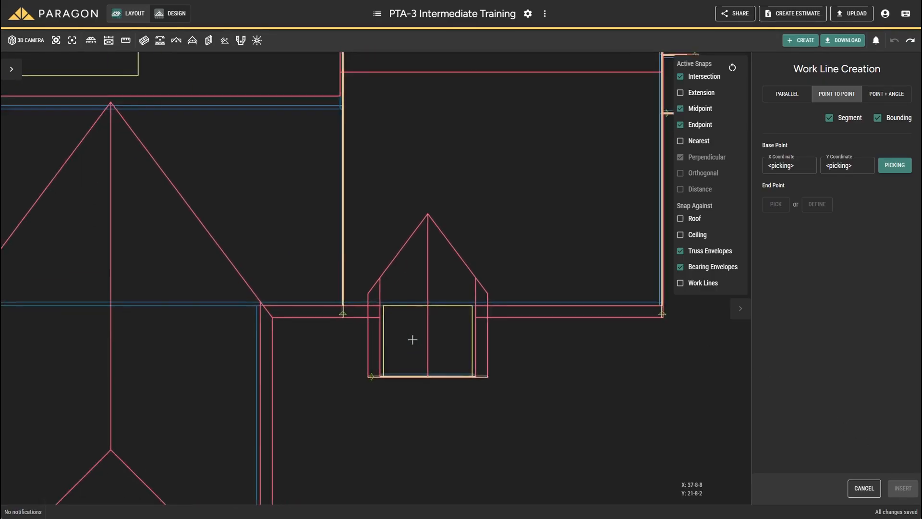
scroll(412, 340, up, 4)
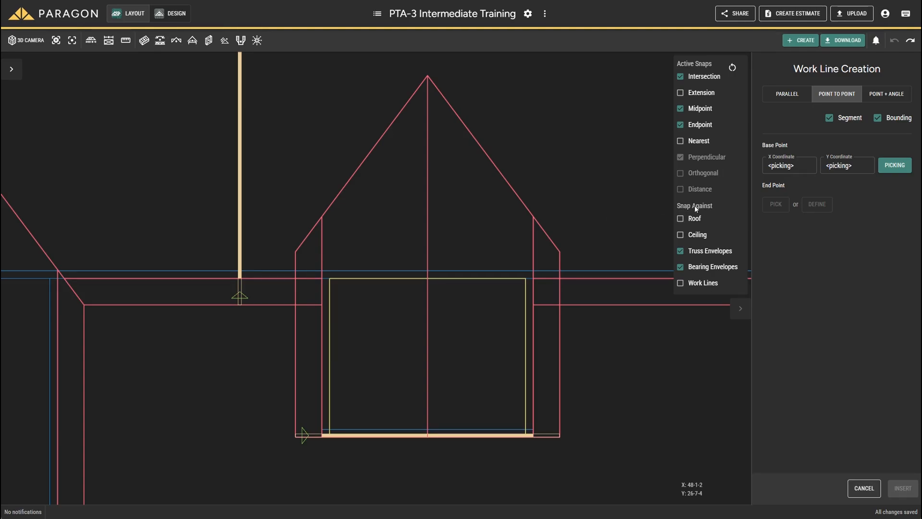
click(533, 278)
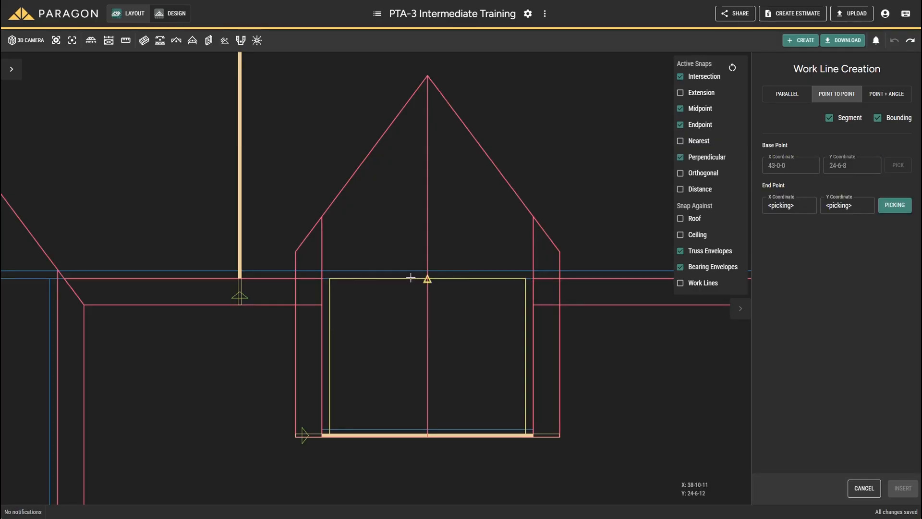
click(322, 278)
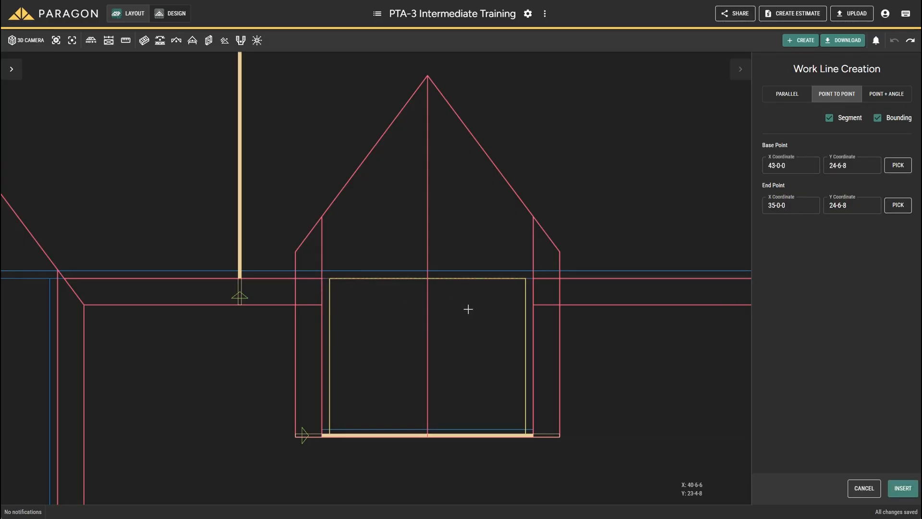
click(888, 483)
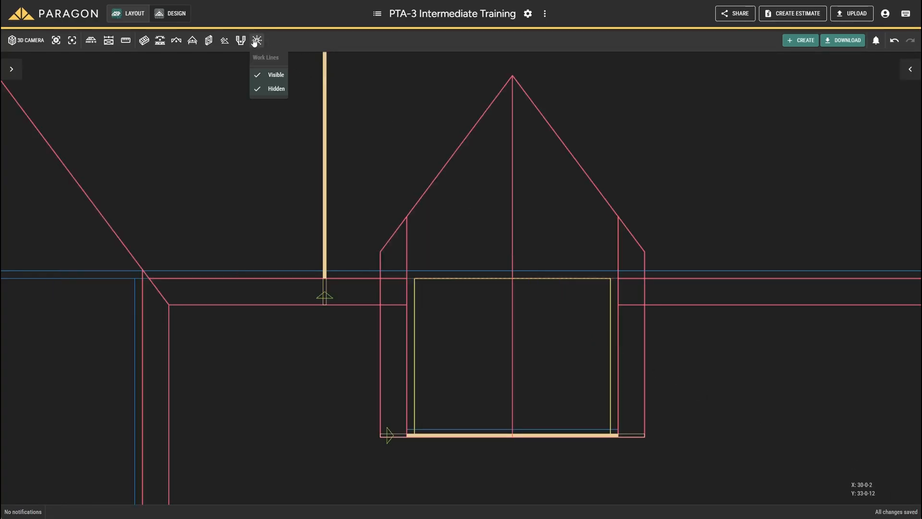
click(911, 69)
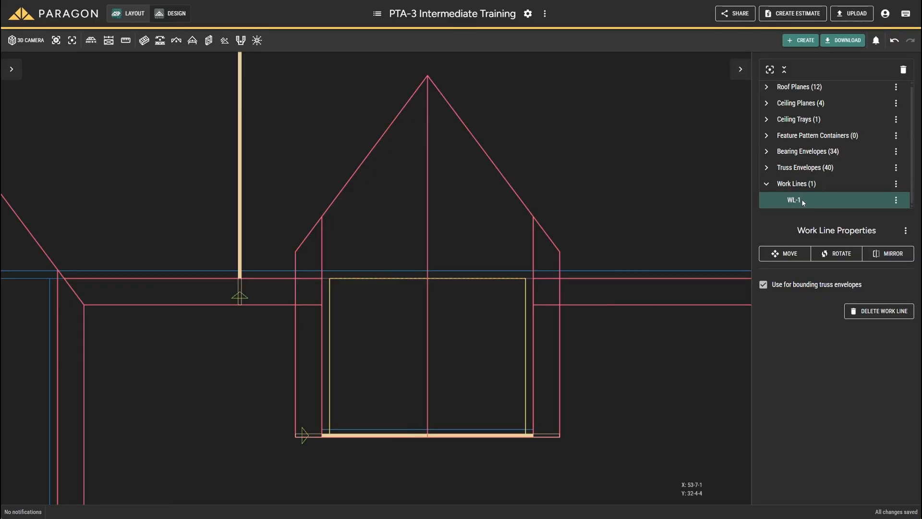
click(740, 69)
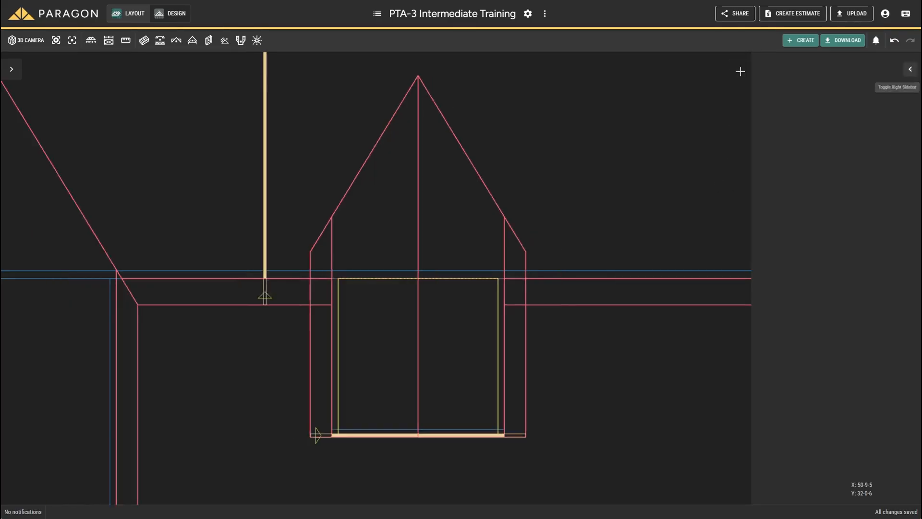
- Insert a point-to-point work line with Segment and Bounding enabled where the large front wing meets the main building, from 25-0-0, 24-6-8 to 0-0-0, 24-6-8
scroll(204, 221, down, 5)
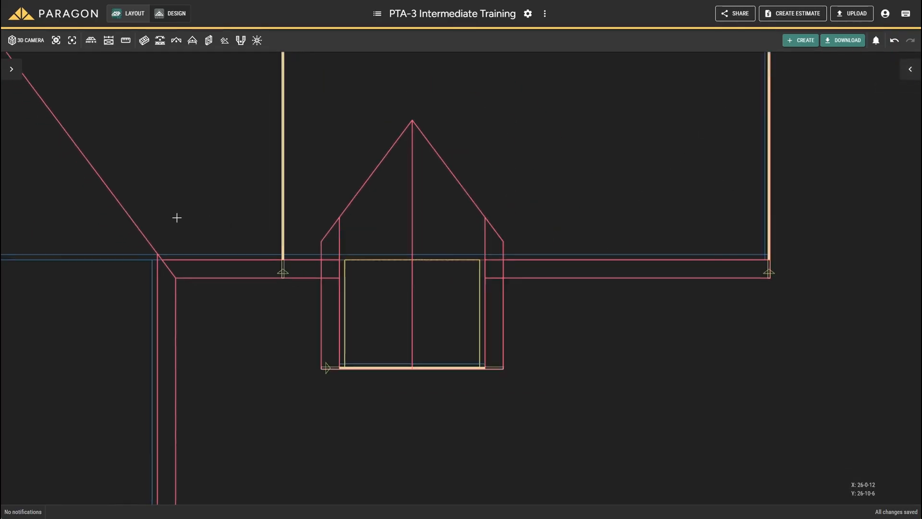
middle_drag(267, 216, 626, 217)
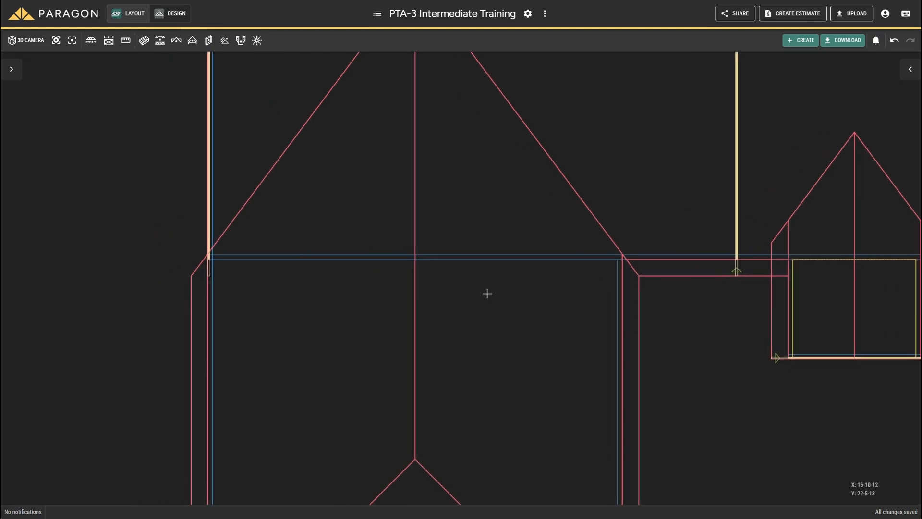
scroll(487, 294, up, 1)
scroll(487, 293, up, 1)
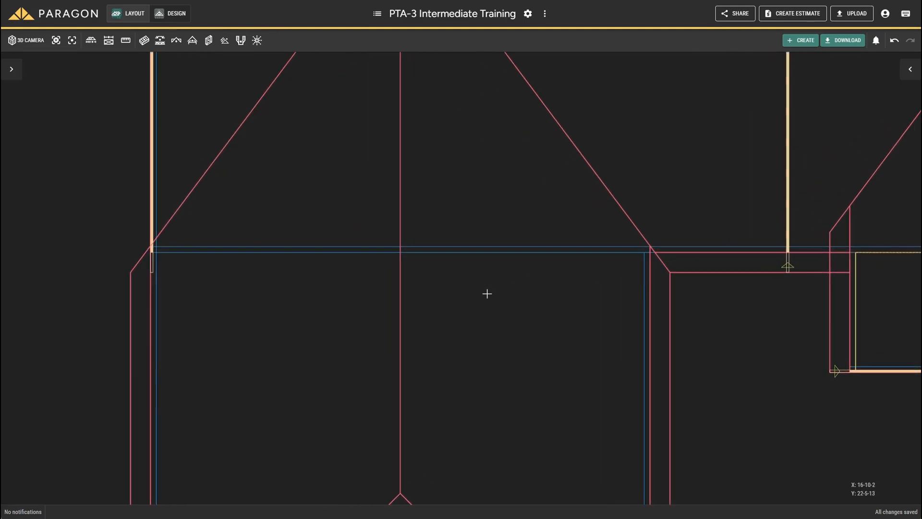
right_click(534, 290)
click(554, 413)
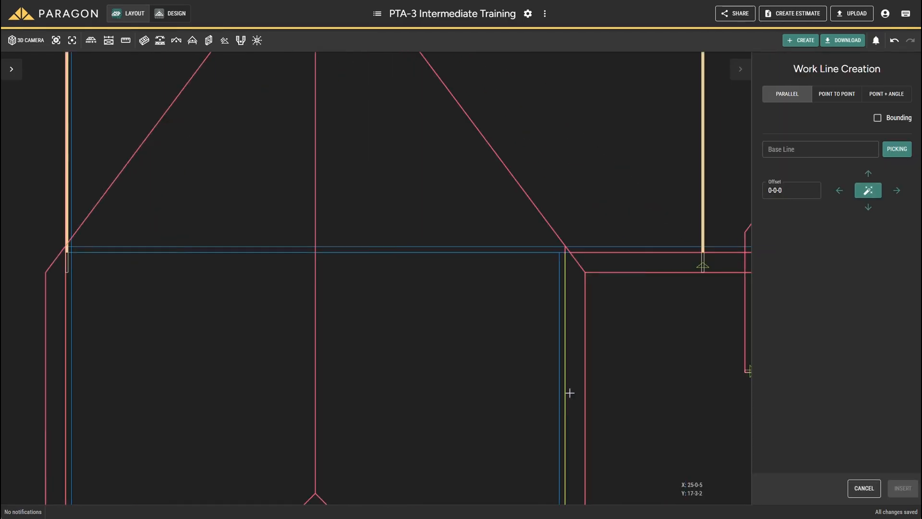
click(834, 95)
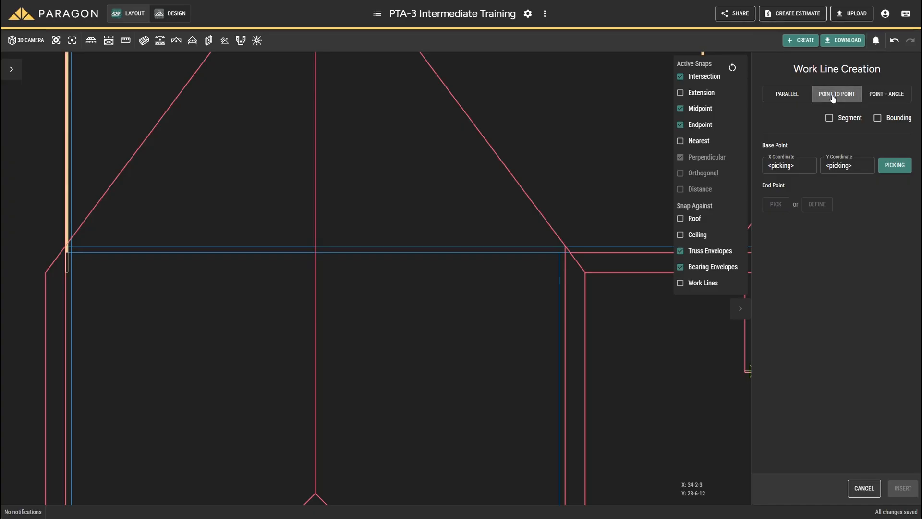
click(877, 119)
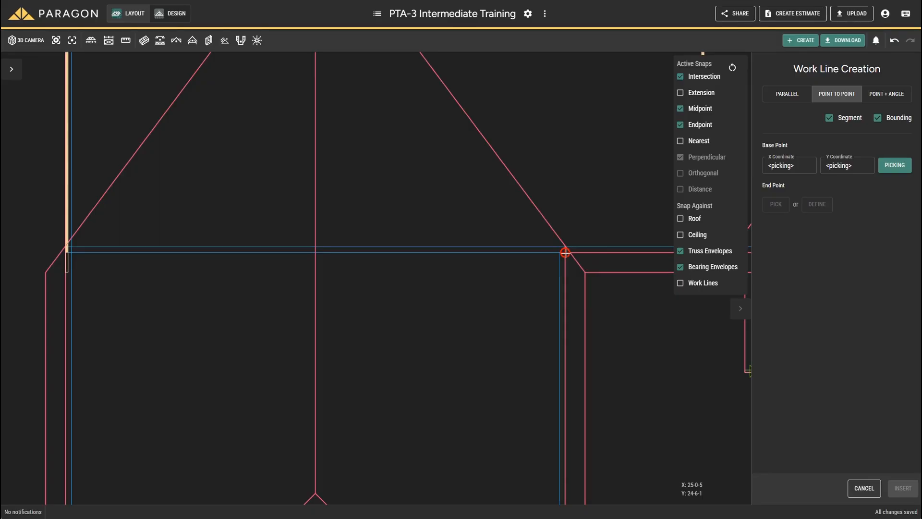
click(565, 252)
scroll(66, 255, up, 1)
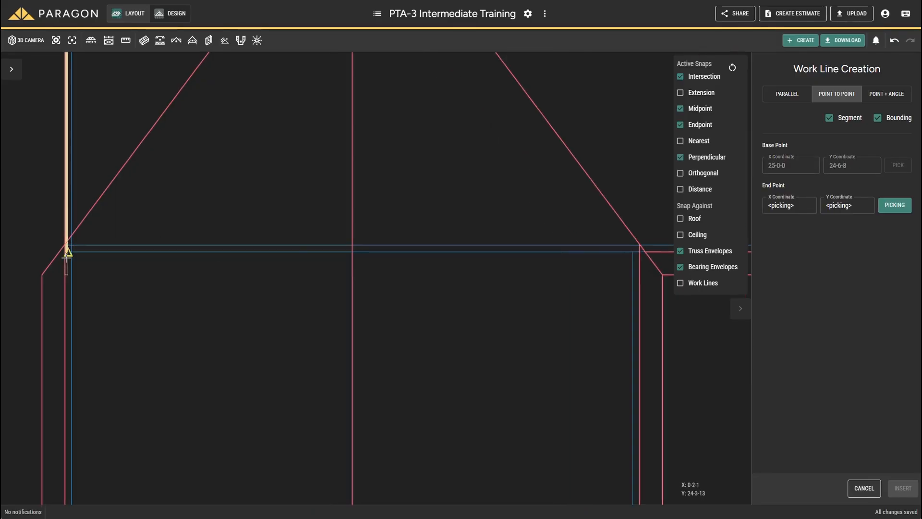
scroll(66, 255, up, 1)
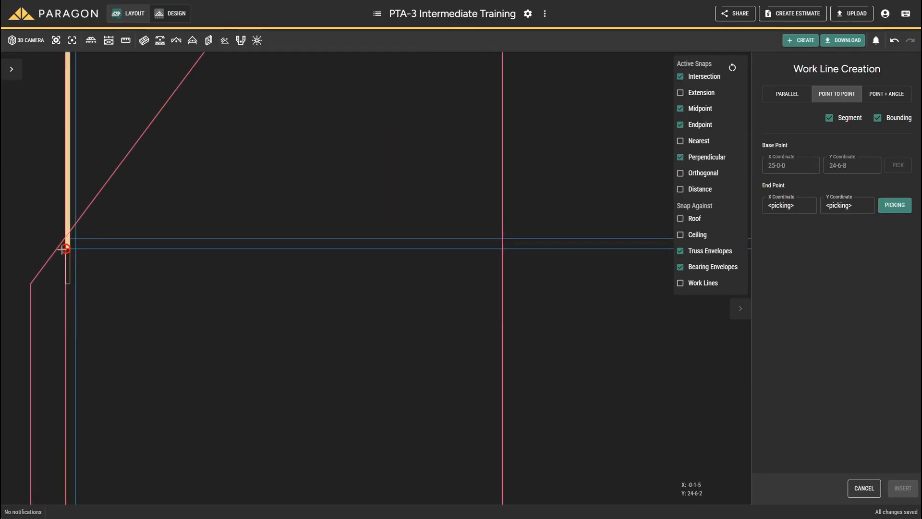
click(65, 248)
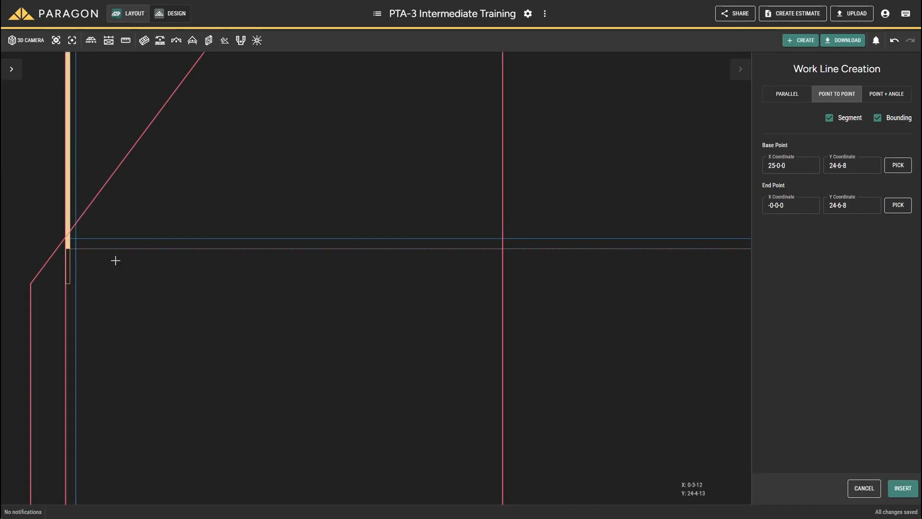
click(890, 486)
- Insert a point-to-point work line with Segment and Bounding enabled where the rear hipped wing meets the main building, from 54-2-0, 63-6-8 to 36-2-0, 63-6-8
scroll(537, 261, down, 1)
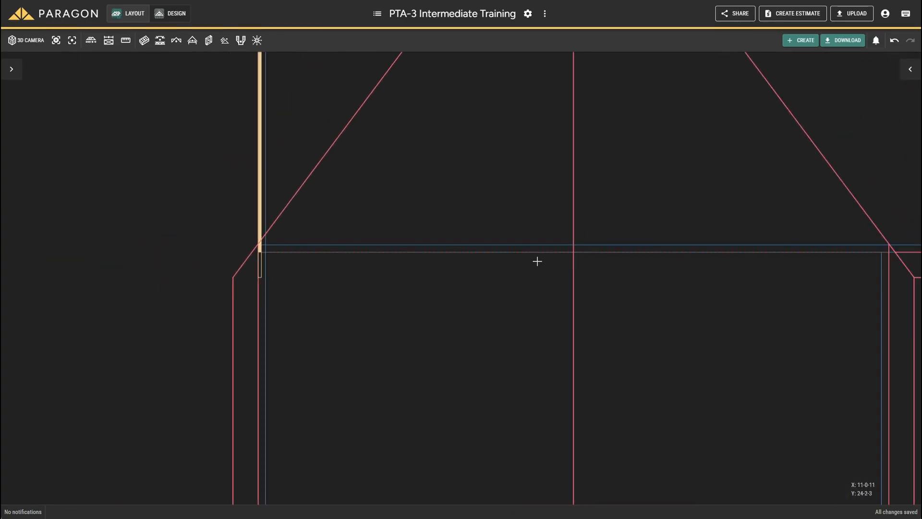
scroll(543, 260, down, 3)
scroll(535, 112, up, 2)
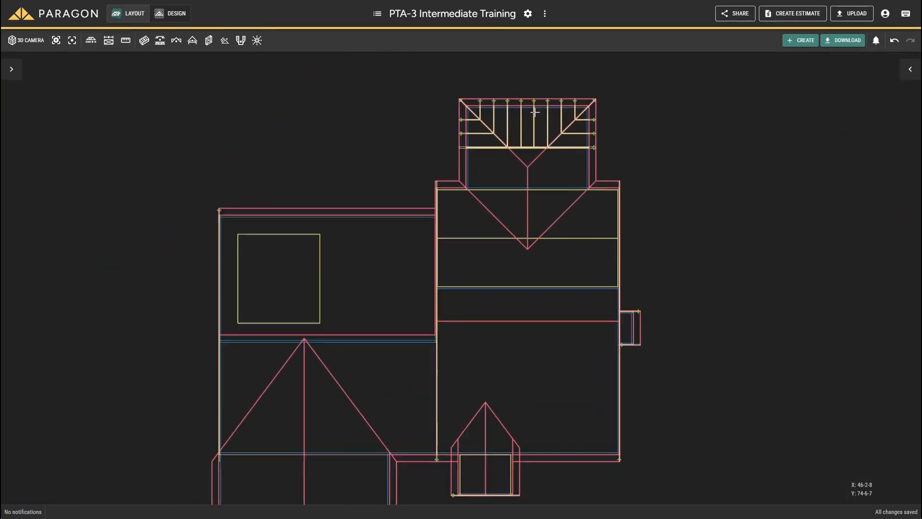
scroll(535, 112, up, 4)
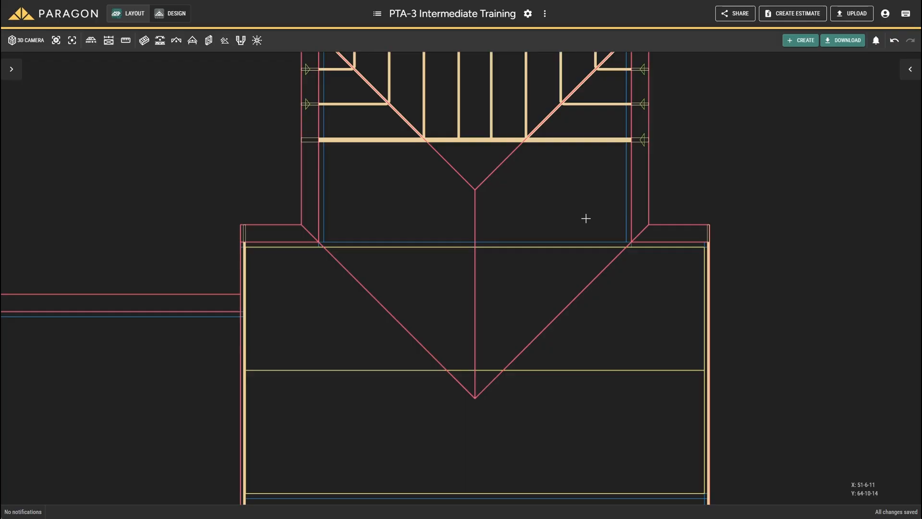
right_click(722, 184)
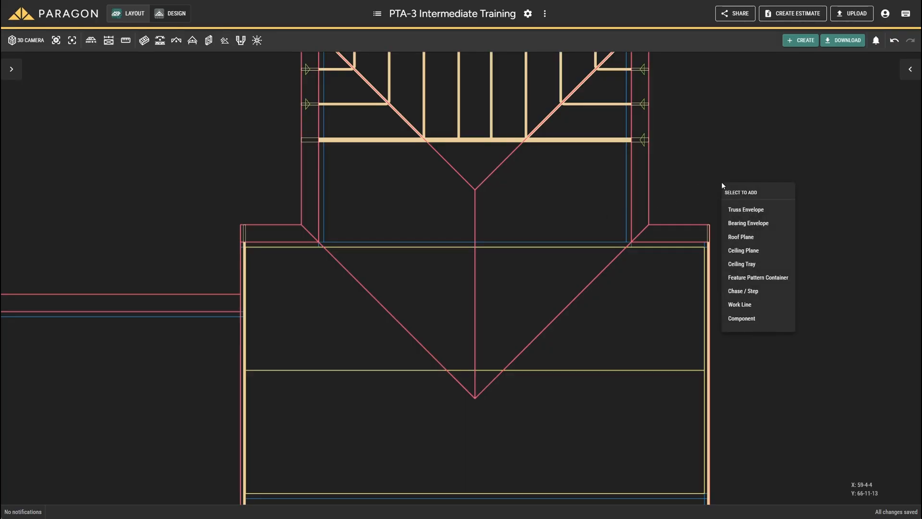
click(738, 305)
scroll(541, 251, up, 4)
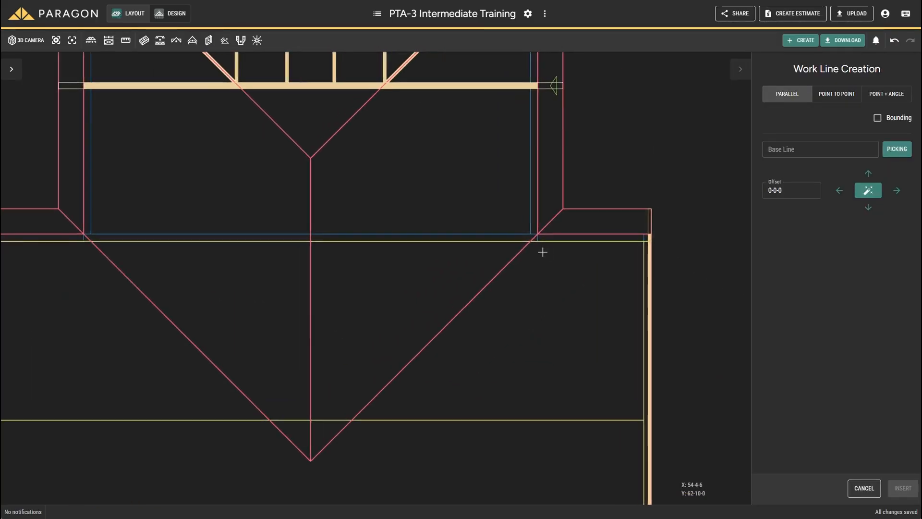
click(837, 94)
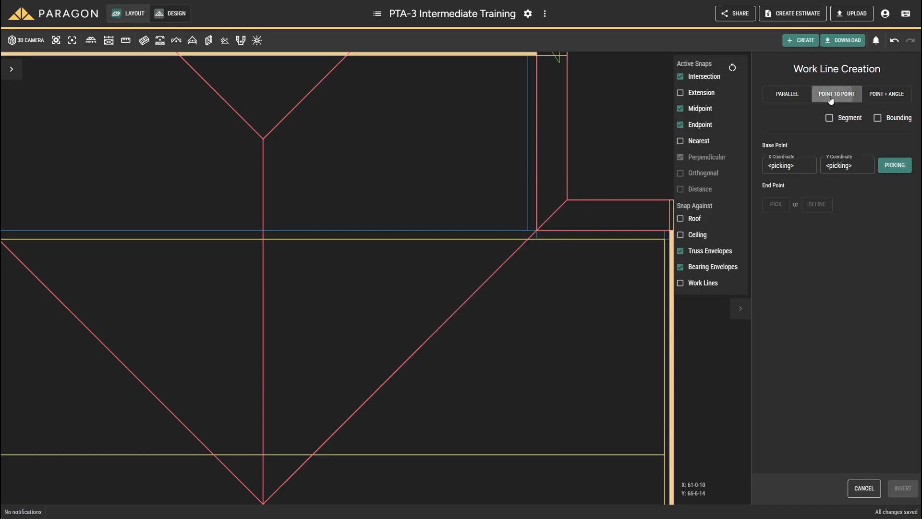
click(888, 119)
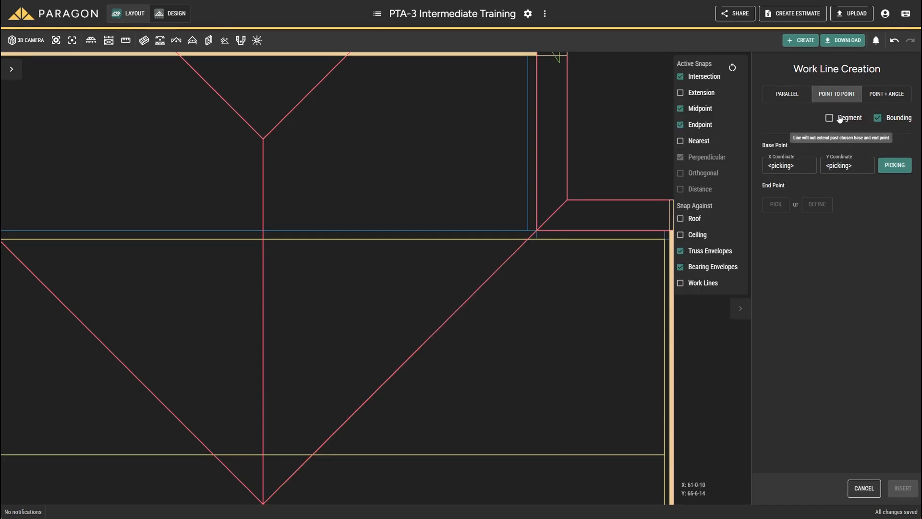
click(537, 231)
scroll(457, 230, down, 2)
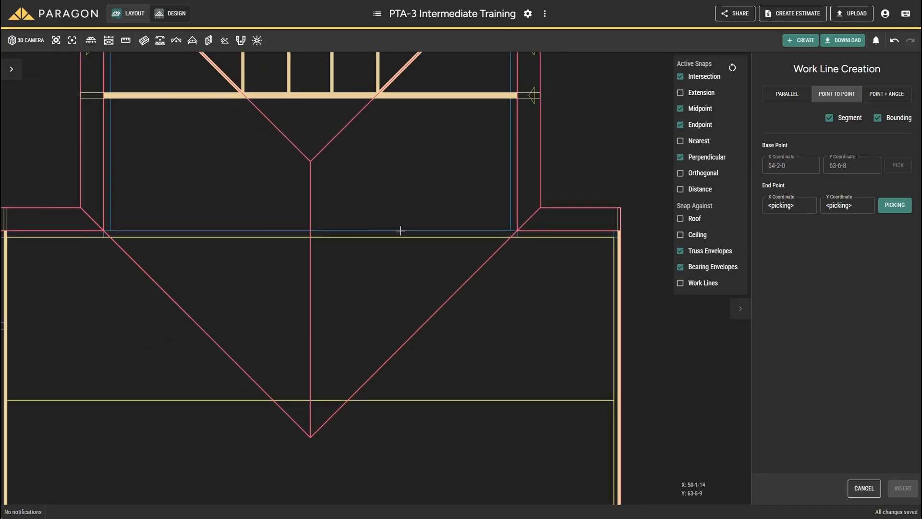
scroll(106, 235, up, 2)
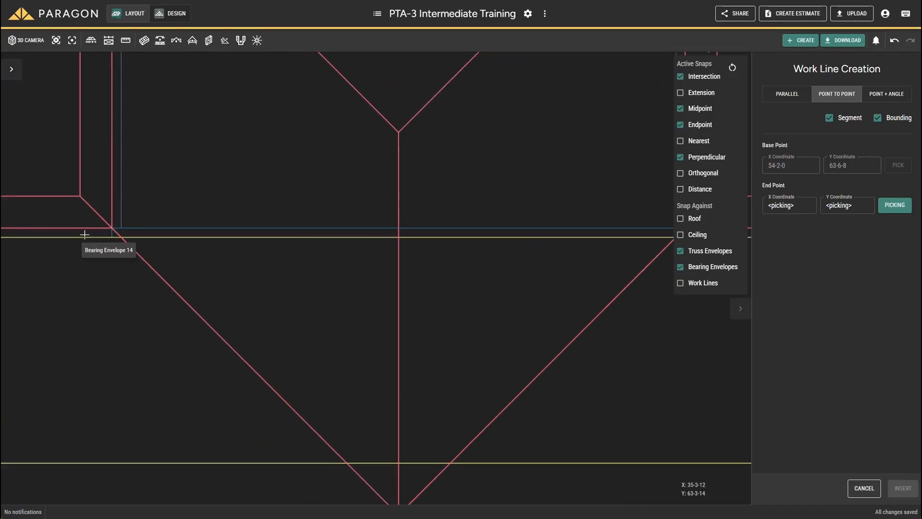
click(111, 228)
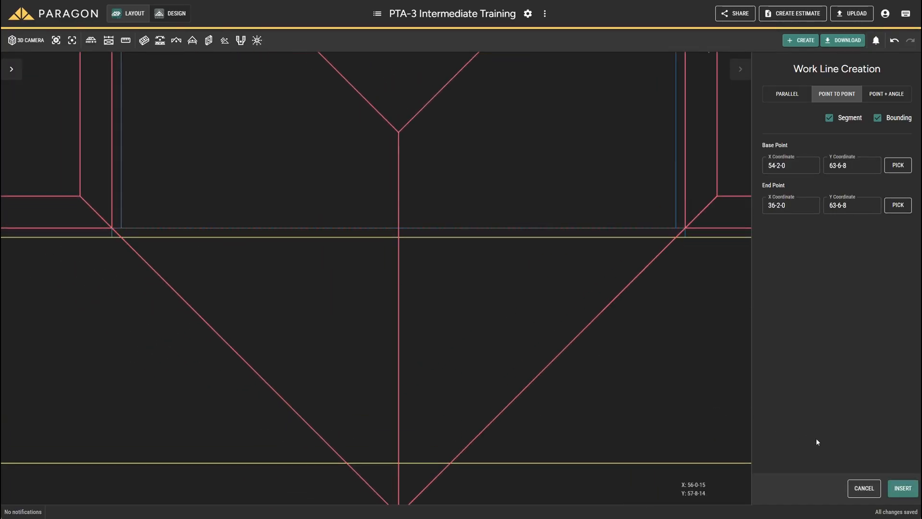
click(903, 489)
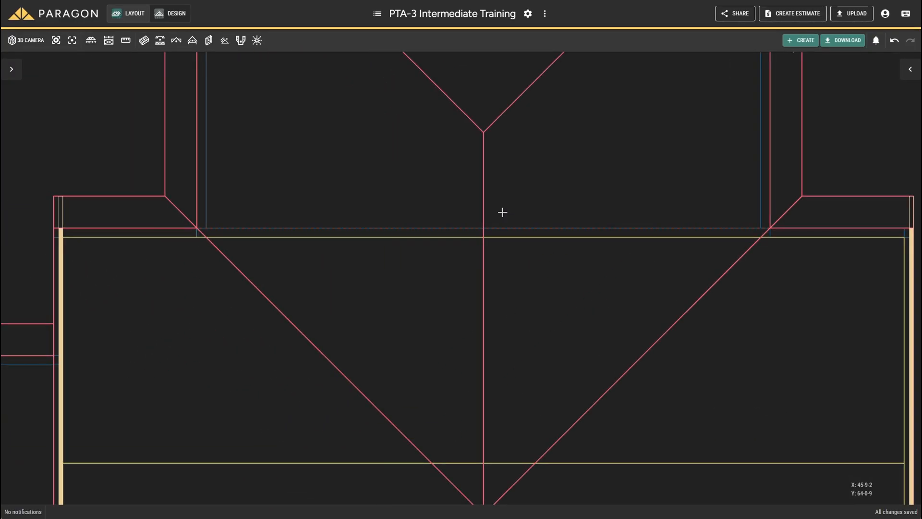
scroll(503, 212, down, 3)
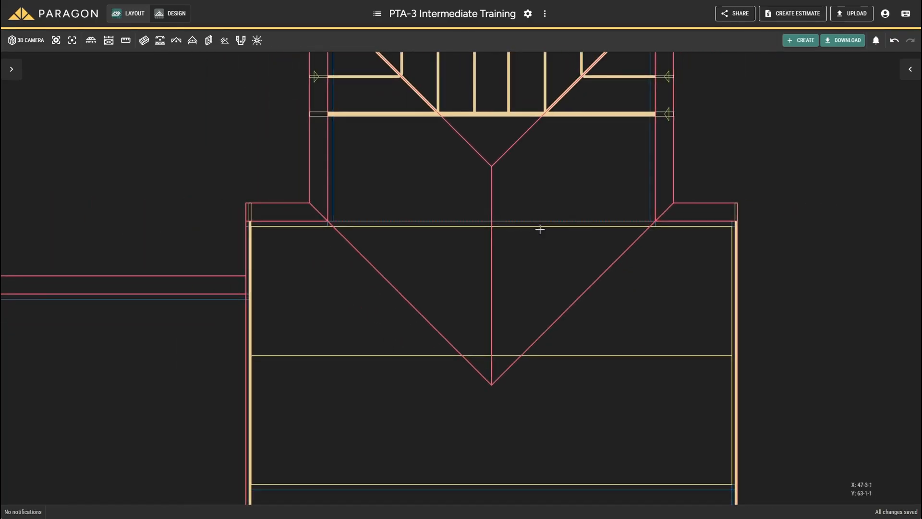
- Create an envelope run at 2-0-0 spacing from the side bump-out's rear truss envelope, adding two envelopes toward its front
middle_drag(695, 306, 567, 236)
scroll(567, 236, up, 1)
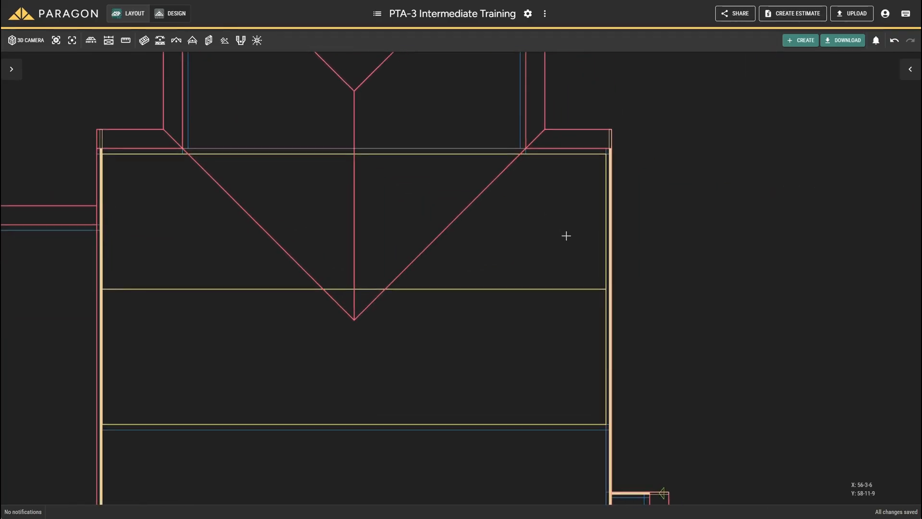
scroll(566, 236, down, 1)
middle_drag(583, 321, 539, 118)
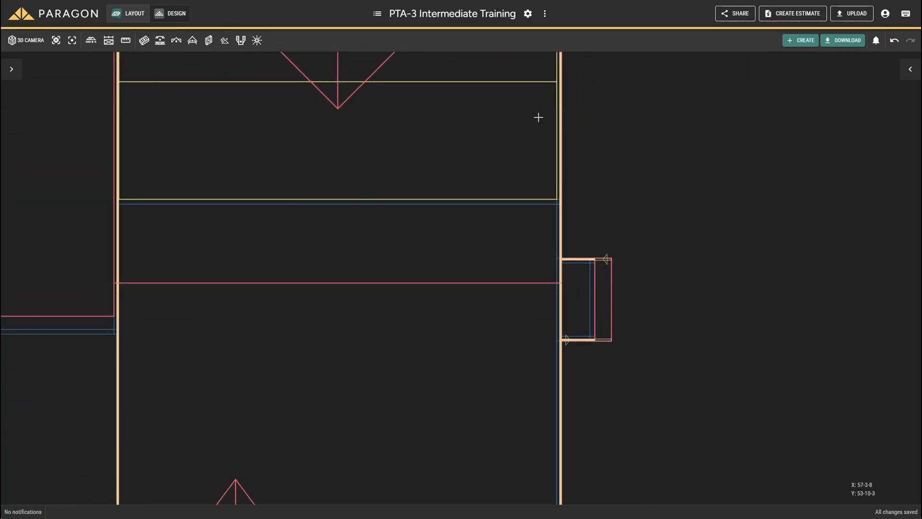
scroll(590, 306, up, 5)
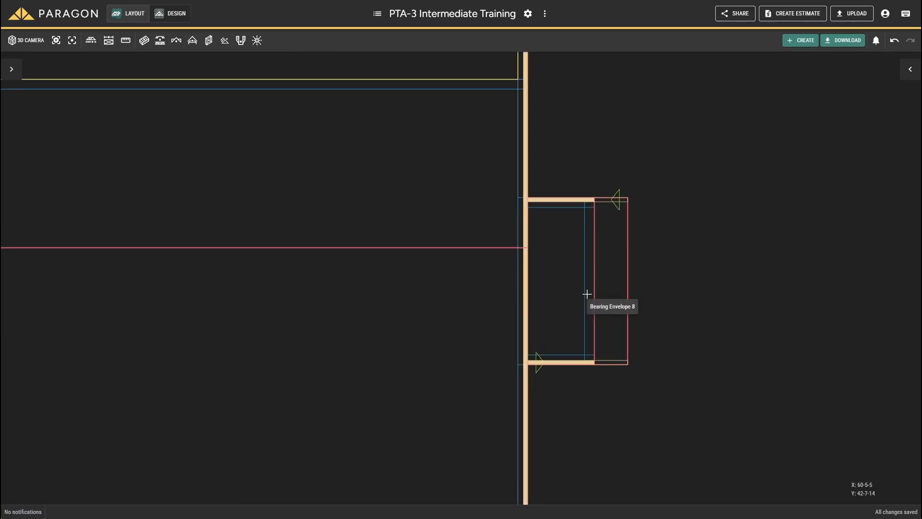
click(566, 199)
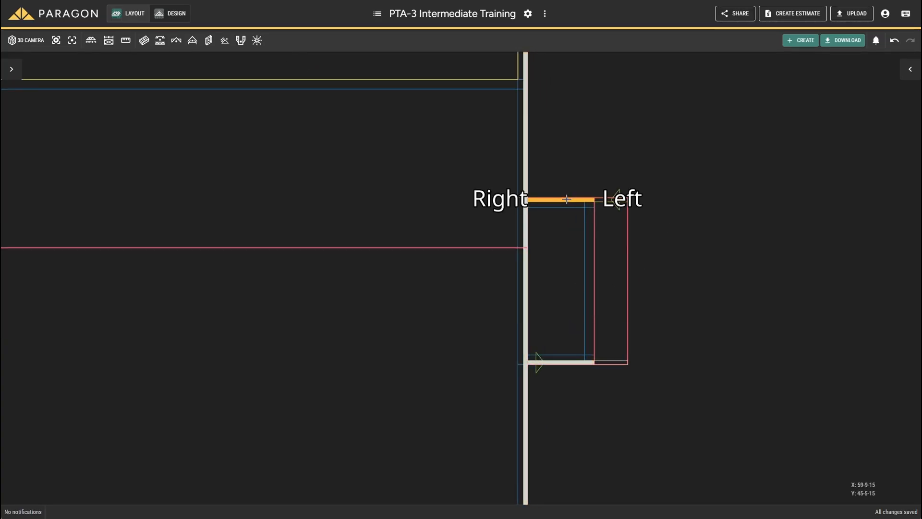
right_click(566, 199)
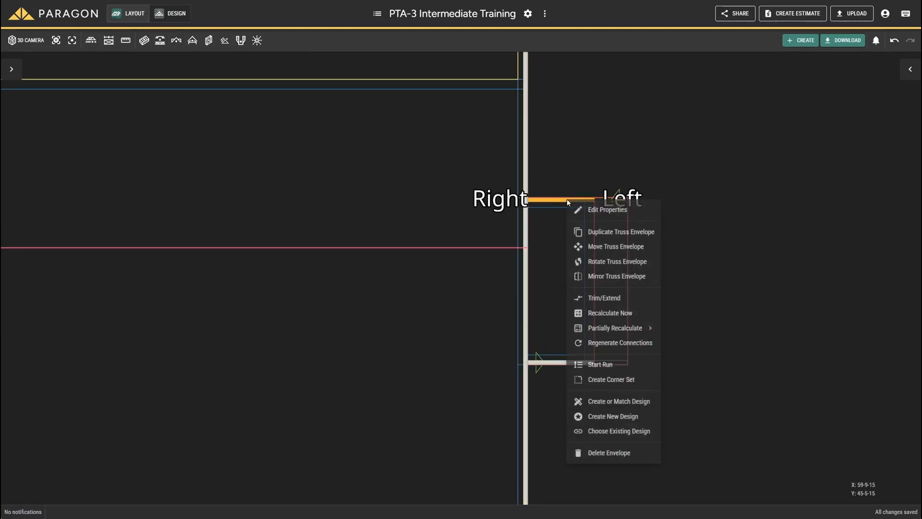
click(585, 373)
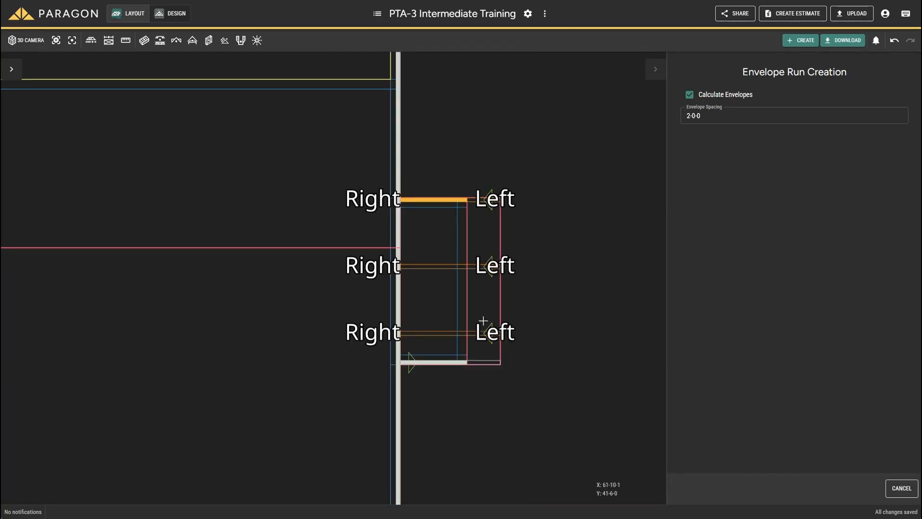
click(427, 338)
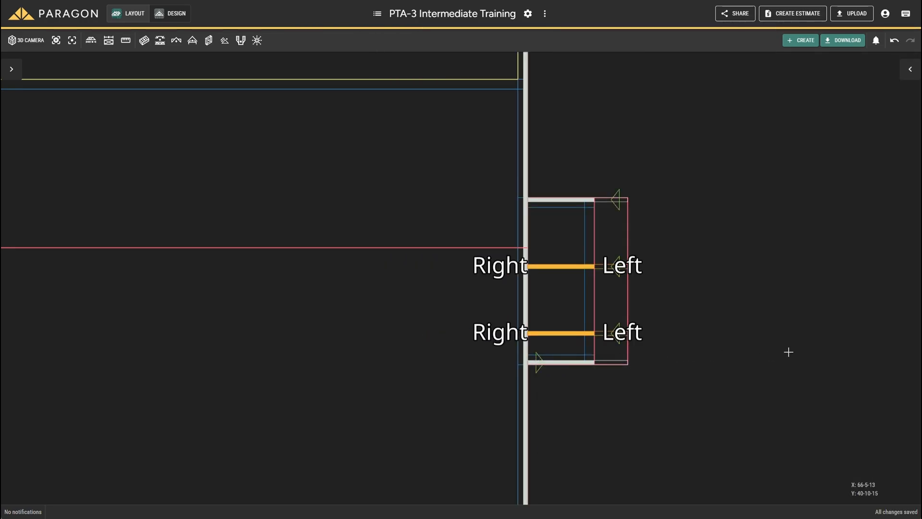
- Start an envelope run from the rear hipped wing's longer side jack with 4-foot spacing, placing one full-span envelope beyond the girder
scroll(511, 171, down, 5)
scroll(528, 144, up, 4)
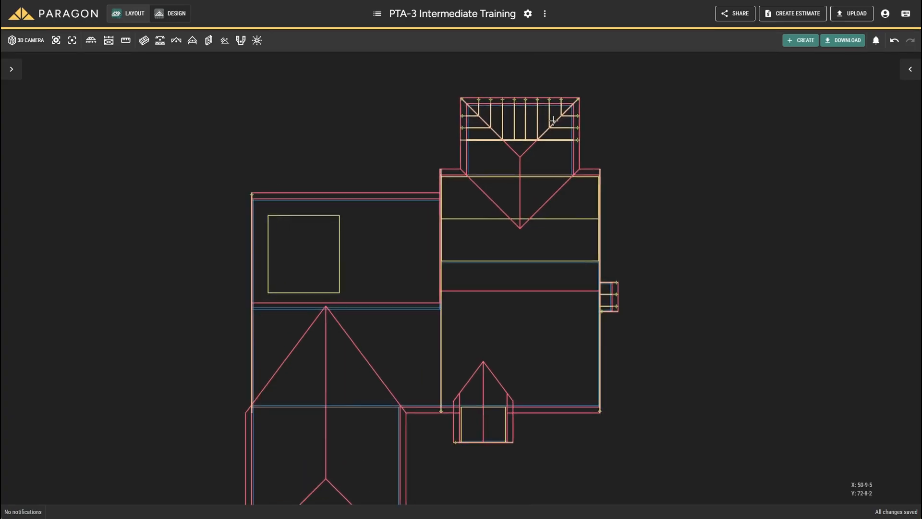
scroll(543, 120, up, 4)
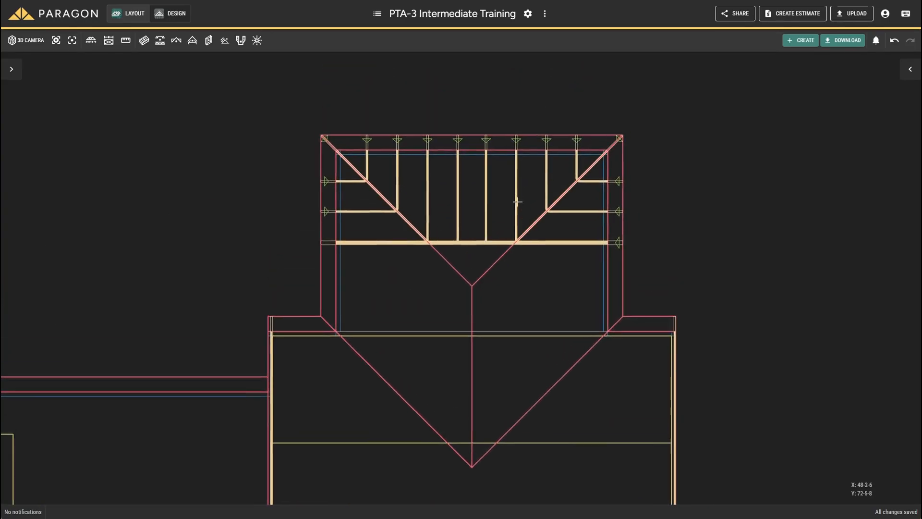
scroll(520, 228, up, 3)
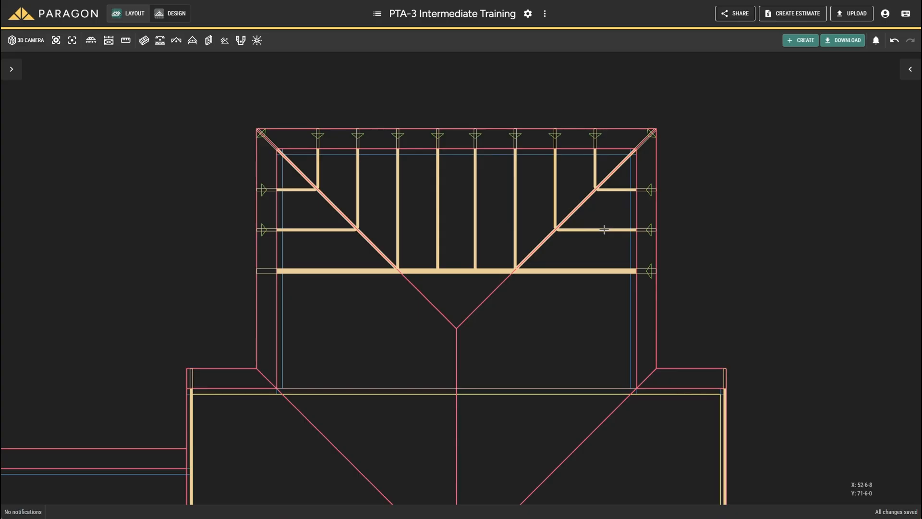
mouse_move(599, 229)
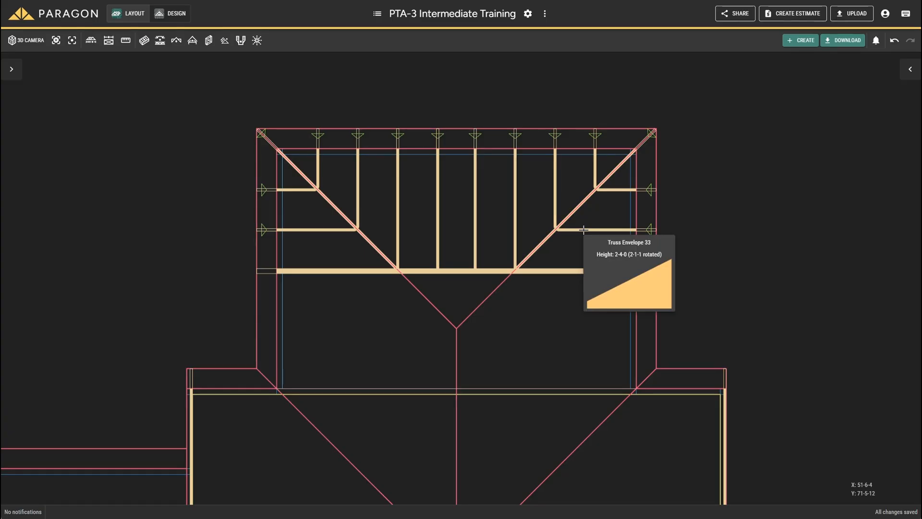
right_click(584, 230)
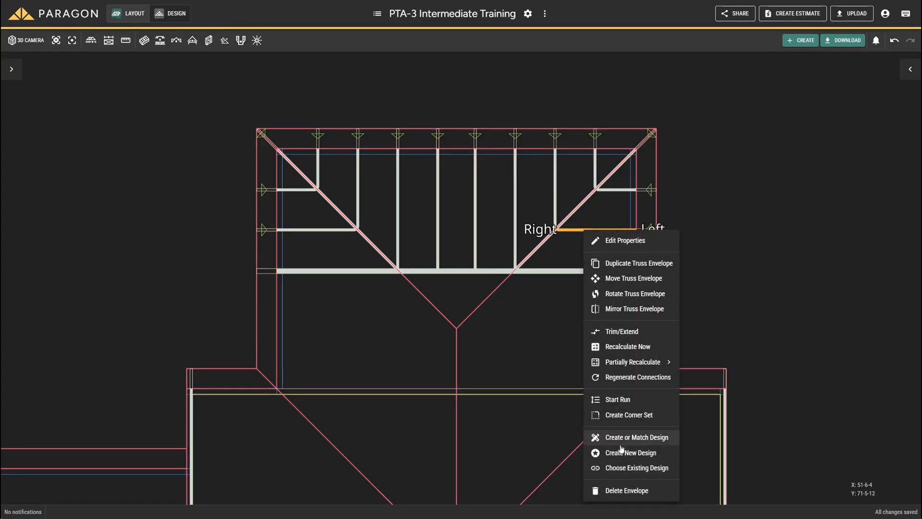
click(615, 400)
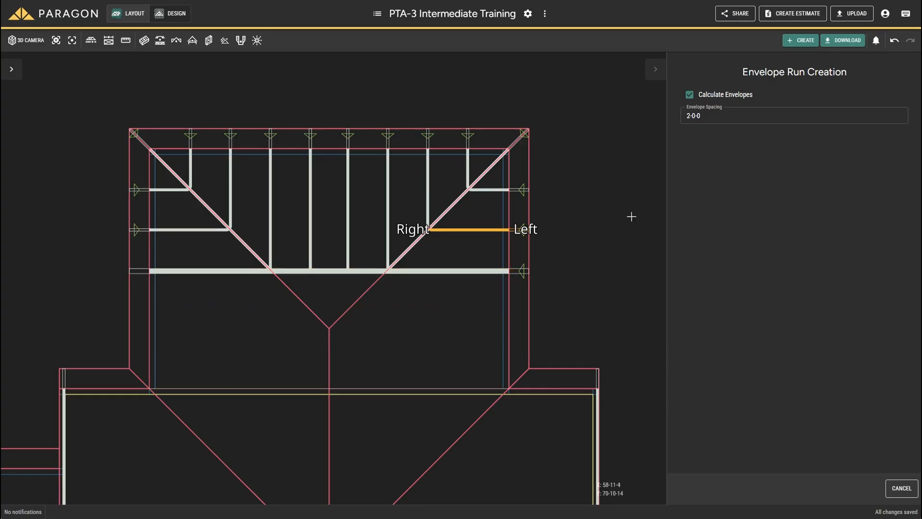
click(712, 119)
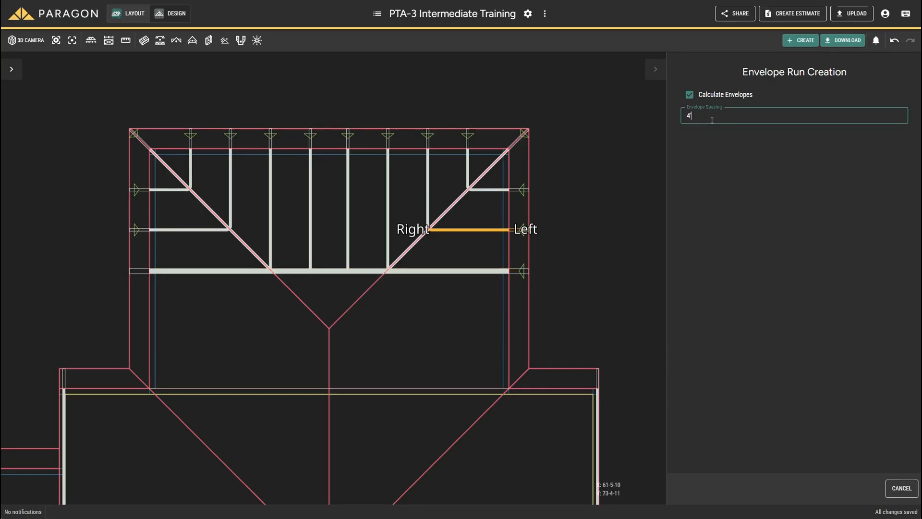
click(437, 332)
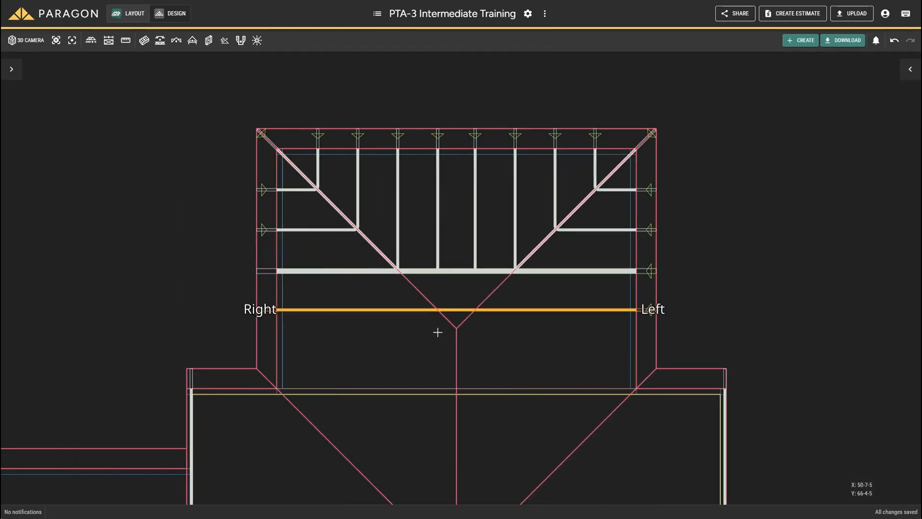
- Continue the rear wing with an envelope run at 2-0-0 spacing, adding one more full-span envelope toward the main building
right_click(542, 312)
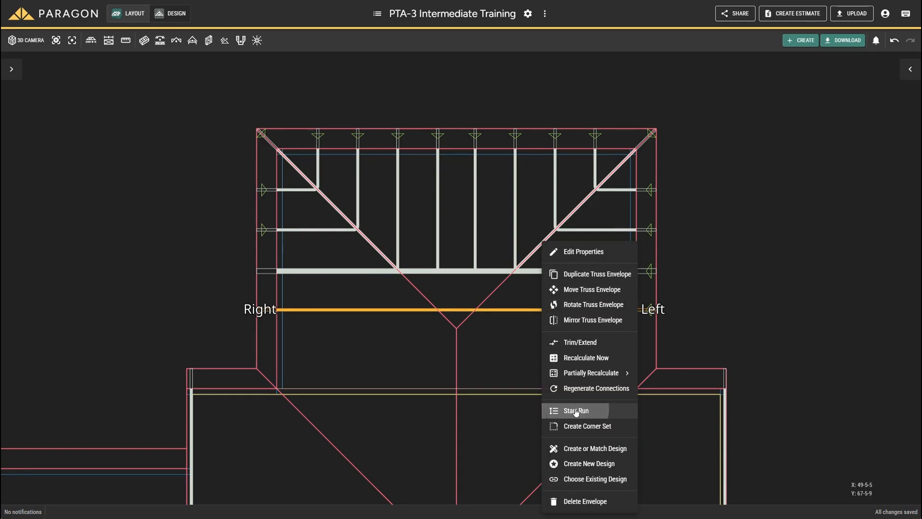
click(577, 411)
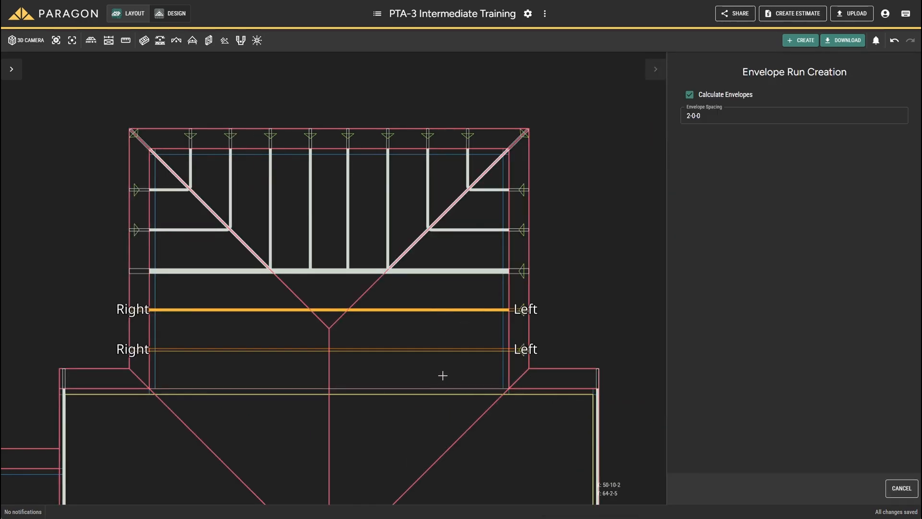
click(443, 375)
click(444, 369)
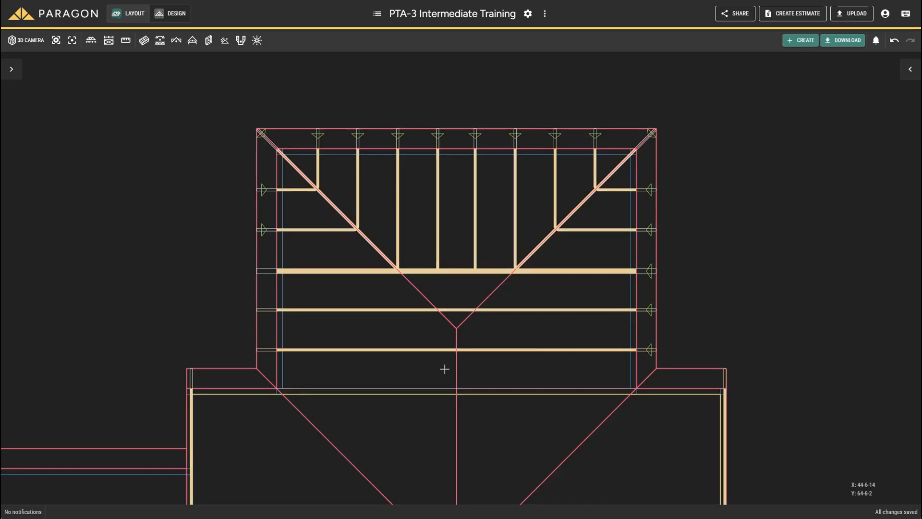
- Create an envelope run at 2-0-0 spacing from the main building's gable-end envelope beside the bump-out across to the opposite gable end
middle_drag(535, 415, 495, 252)
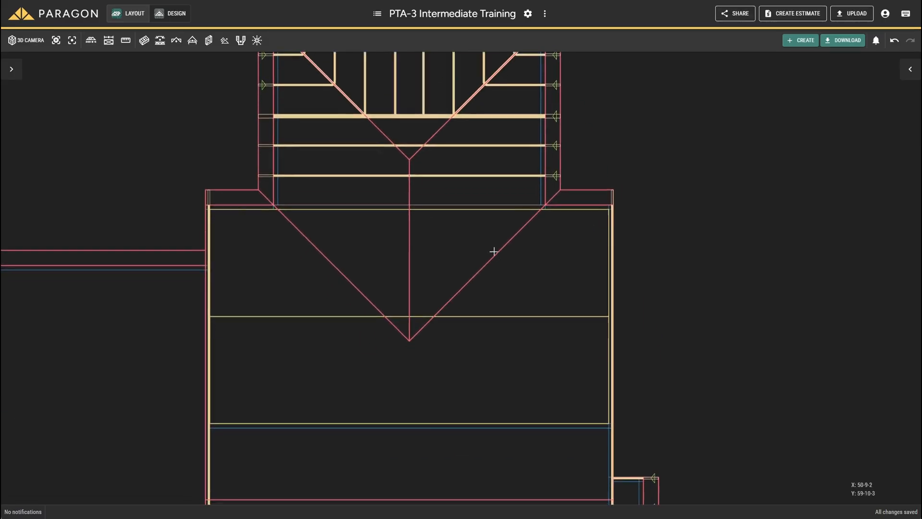
scroll(519, 305, down, 3)
scroll(499, 195, down, 3)
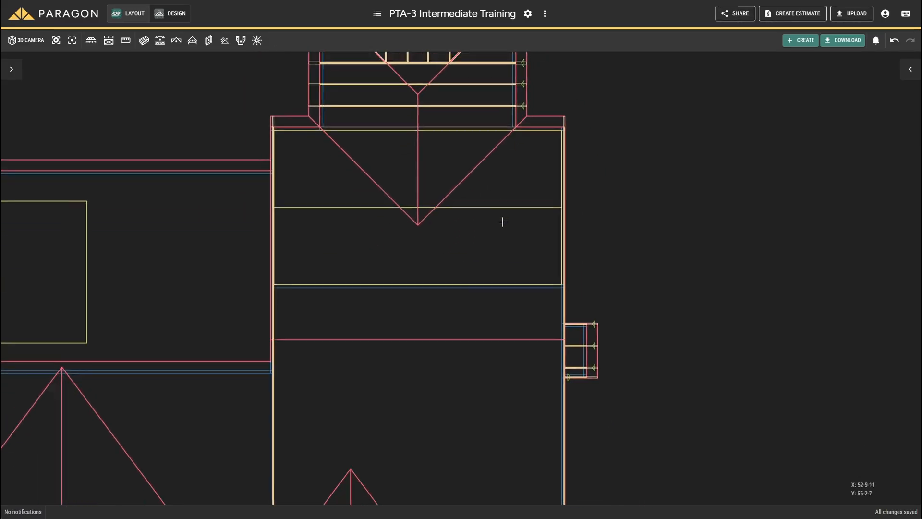
scroll(542, 255, down, 2)
drag(542, 256, 540, 200)
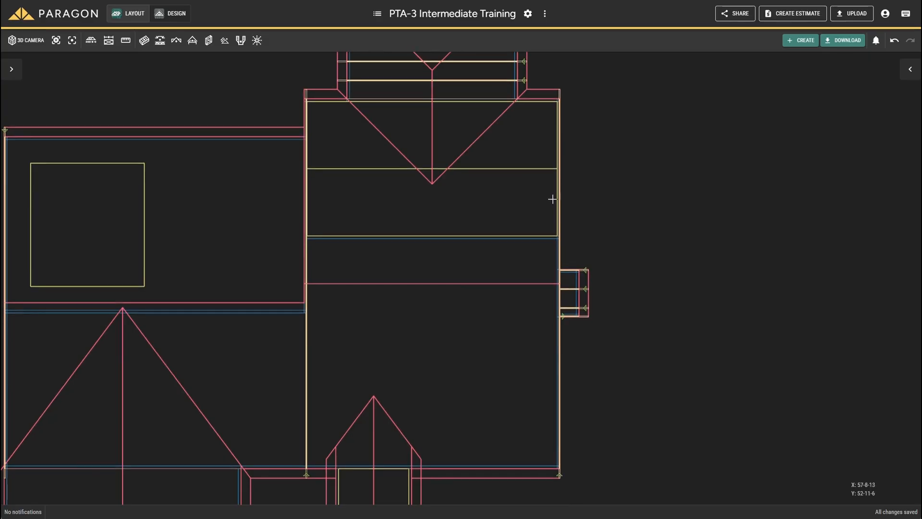
right_click(559, 199)
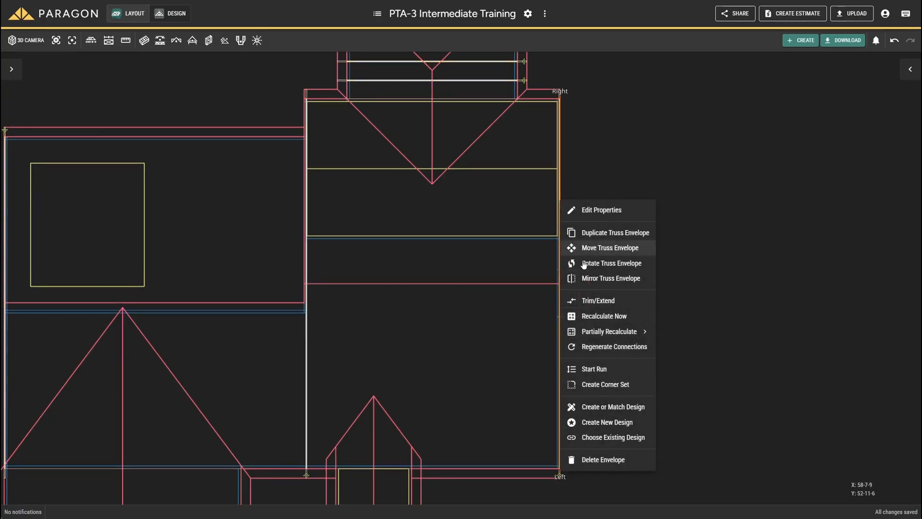
click(595, 366)
middle_drag(375, 321, 499, 312)
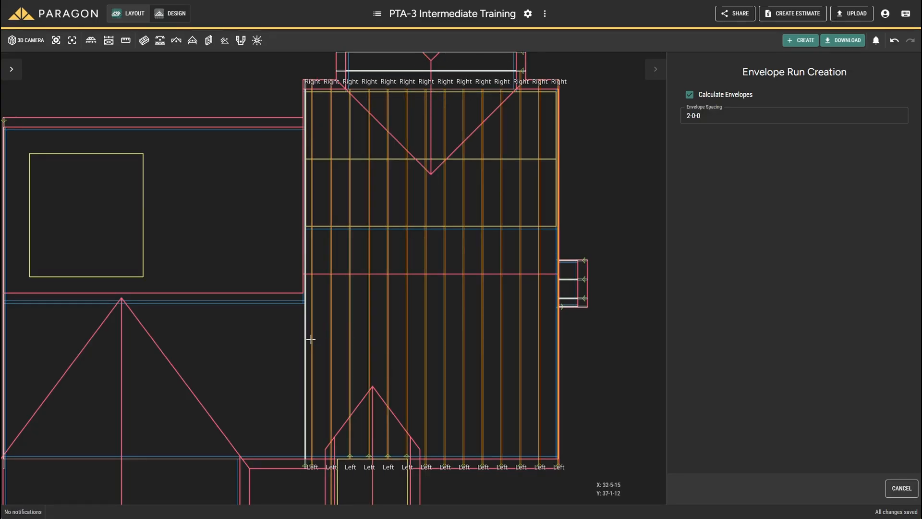
click(311, 339)
- Set the left overhang to 1-0-0 on the main-building truss envelope whose overhang extends alongside the small front gable's wall
drag(339, 360, 323, 249)
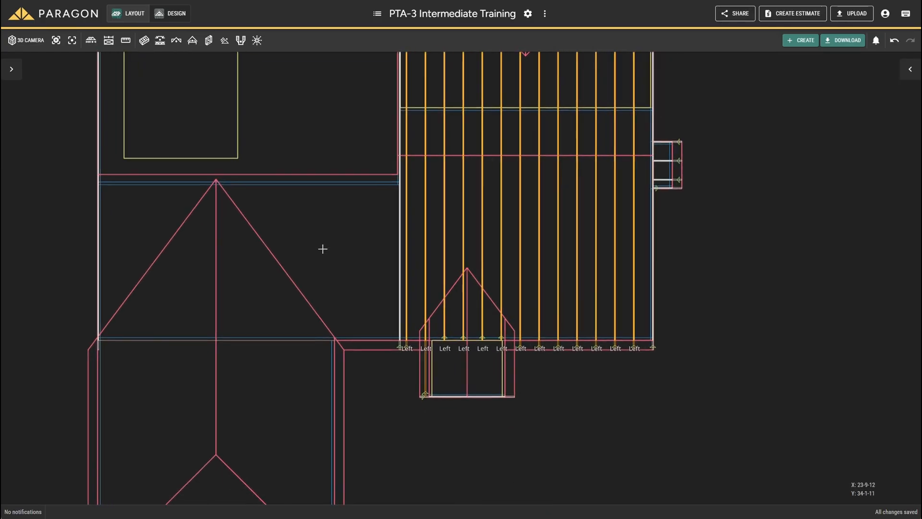
scroll(426, 362, up, 5)
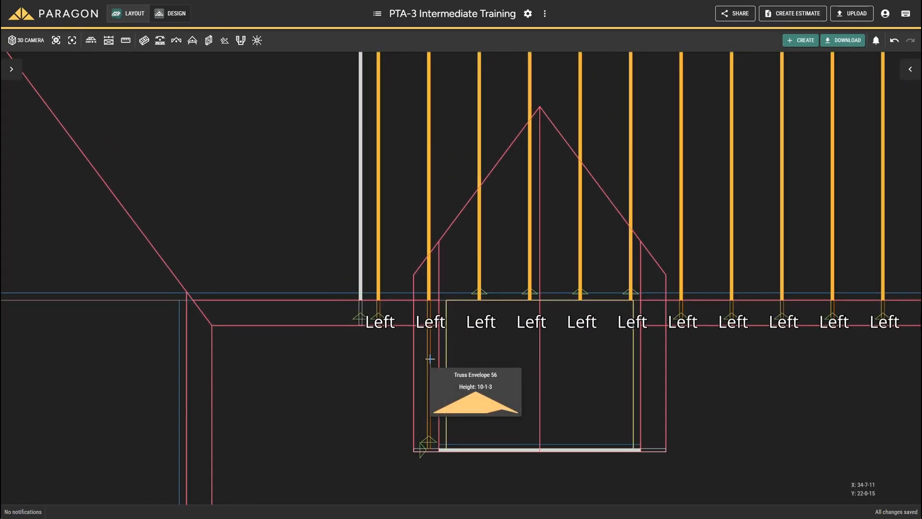
scroll(430, 359, up, 1)
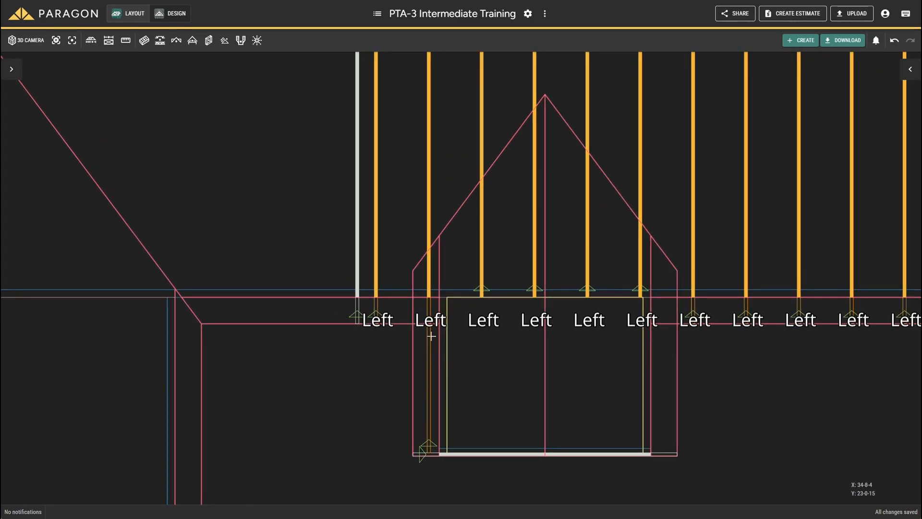
mouse_move(431, 336)
key(Escape)
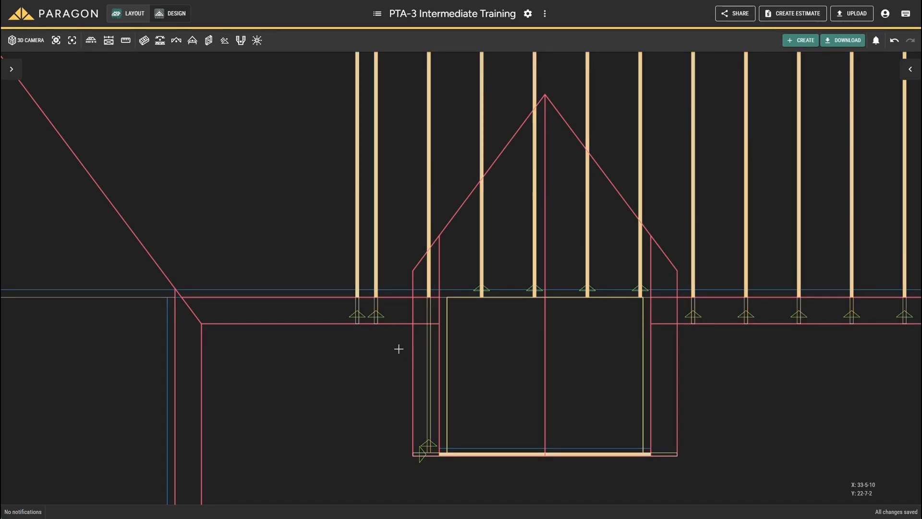
click(428, 272)
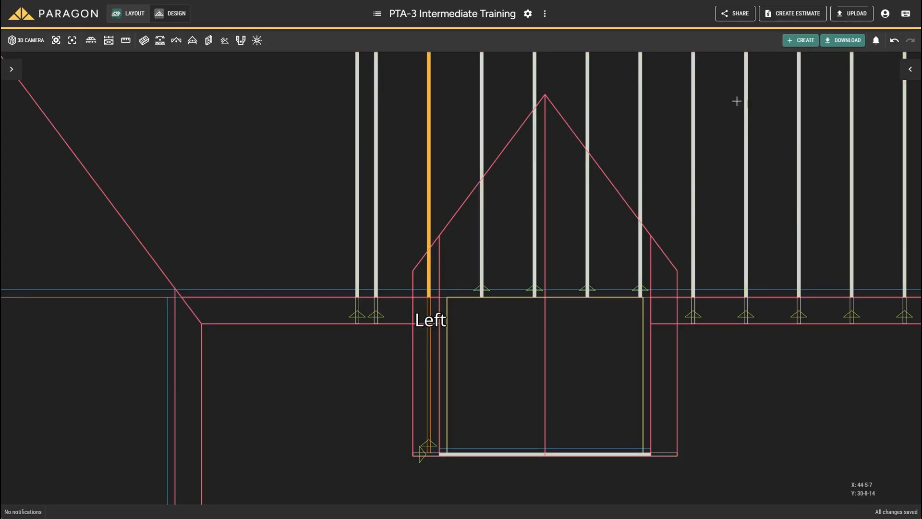
click(910, 70)
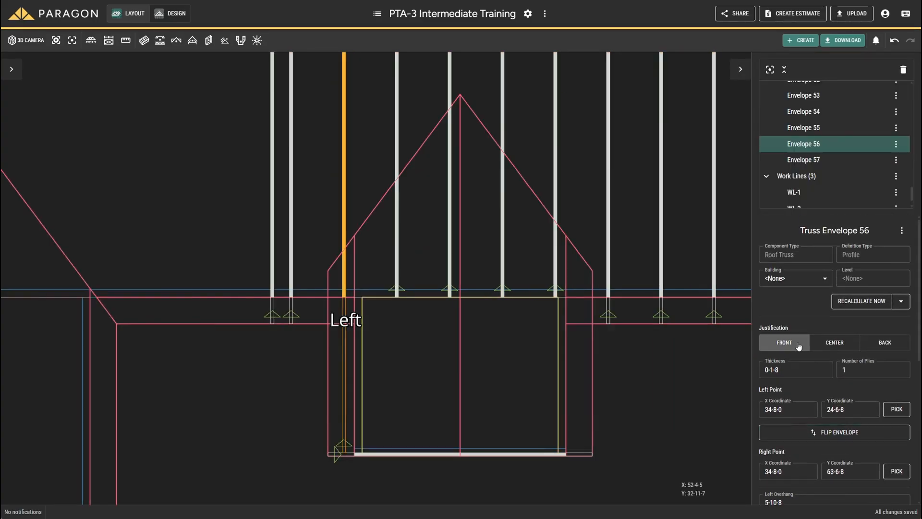
scroll(802, 351, down, 3)
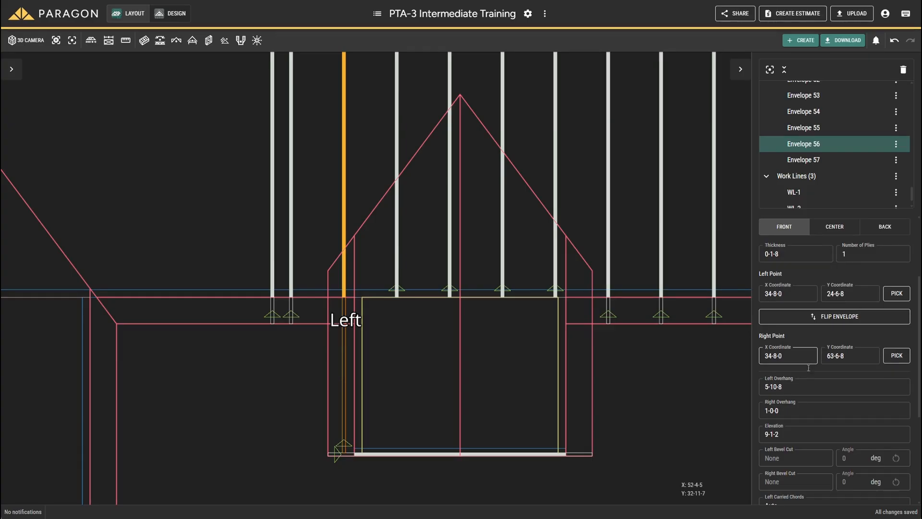
click(800, 384)
key(Return)
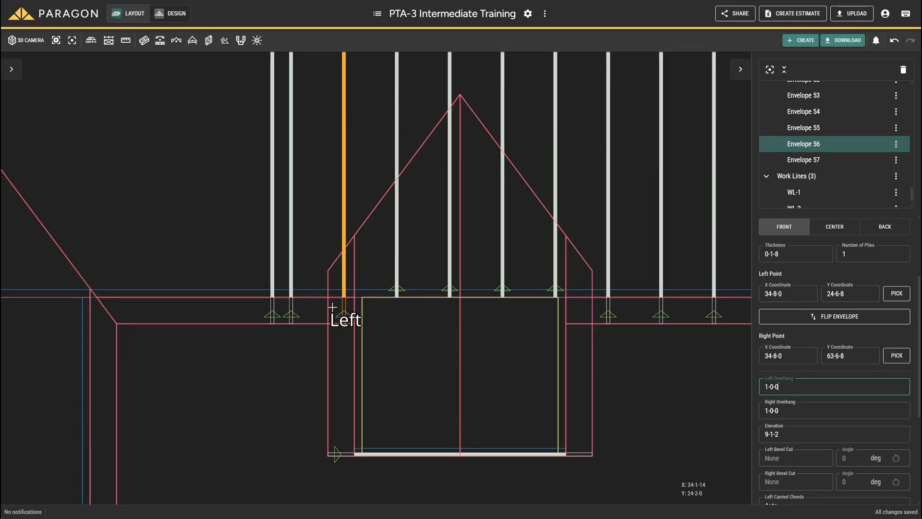
- Create an envelope run at 2-0-0 spacing from the small front gable's end envelope, adding two envelopes toward the main building
scroll(327, 311, down, 1)
scroll(328, 311, down, 1)
scroll(435, 428, up, 3)
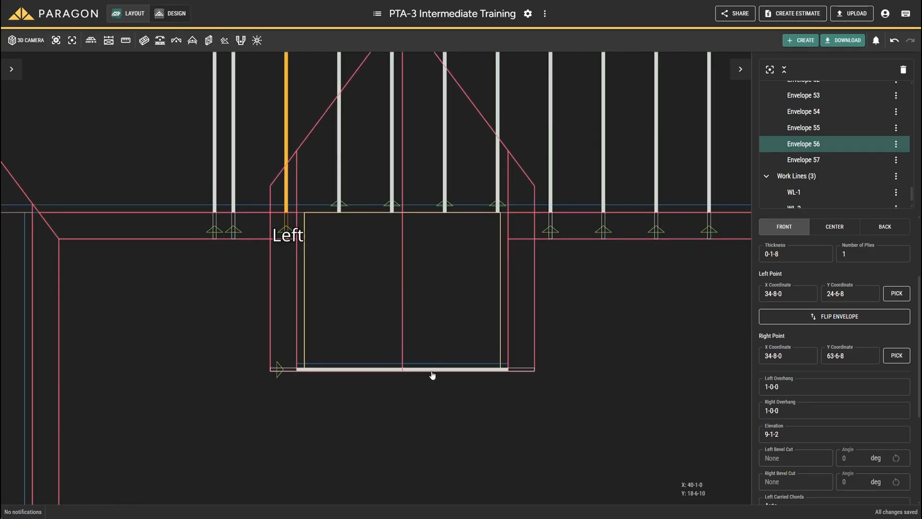
right_click(433, 375)
click(454, 411)
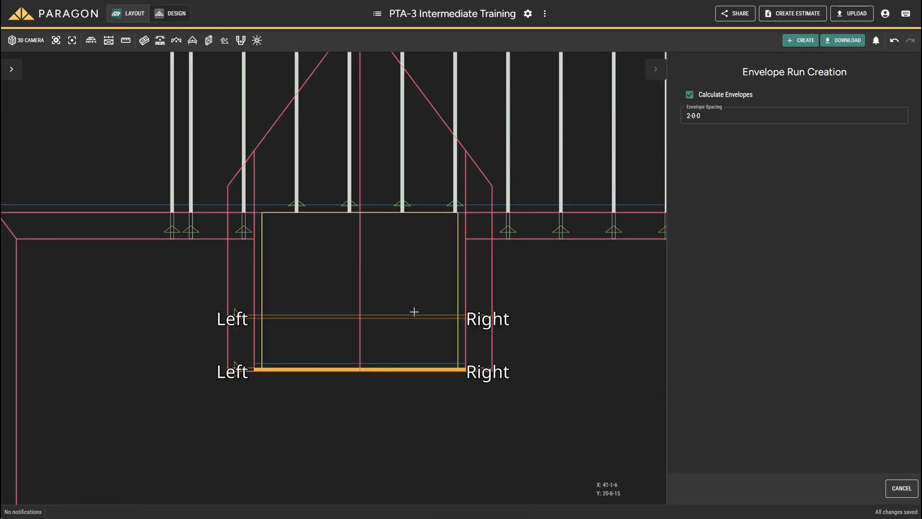
click(407, 256)
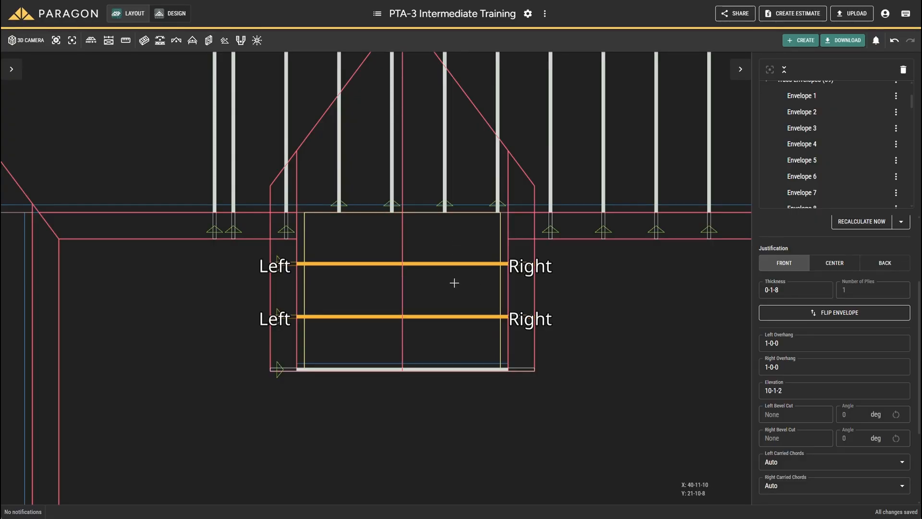
key(Escape)
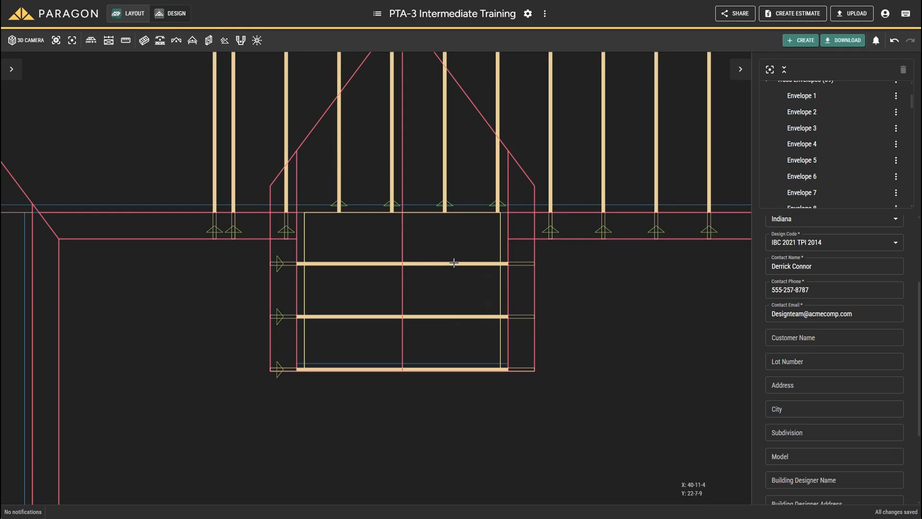
- Duplicate the small front gable's innermost truss envelope from its right end to the main building's wall line at 43-0-0, 24-6-8
click(454, 264)
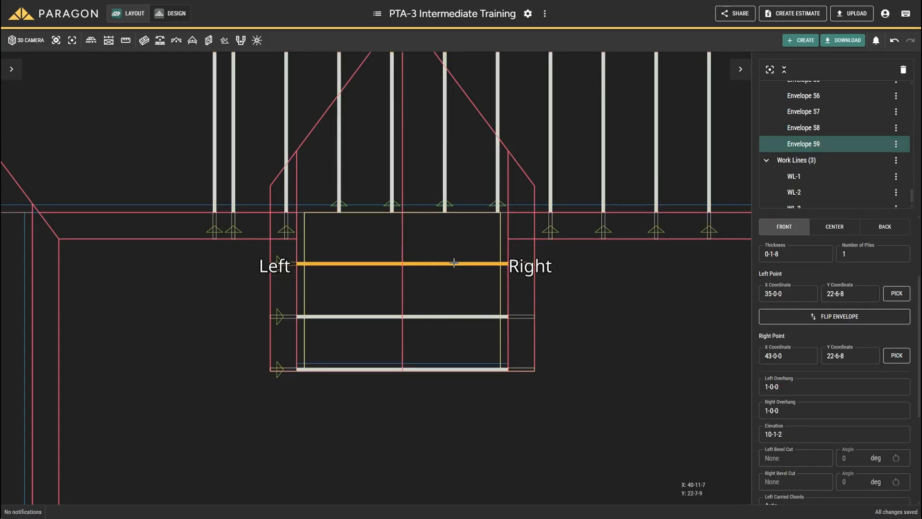
right_click(454, 263)
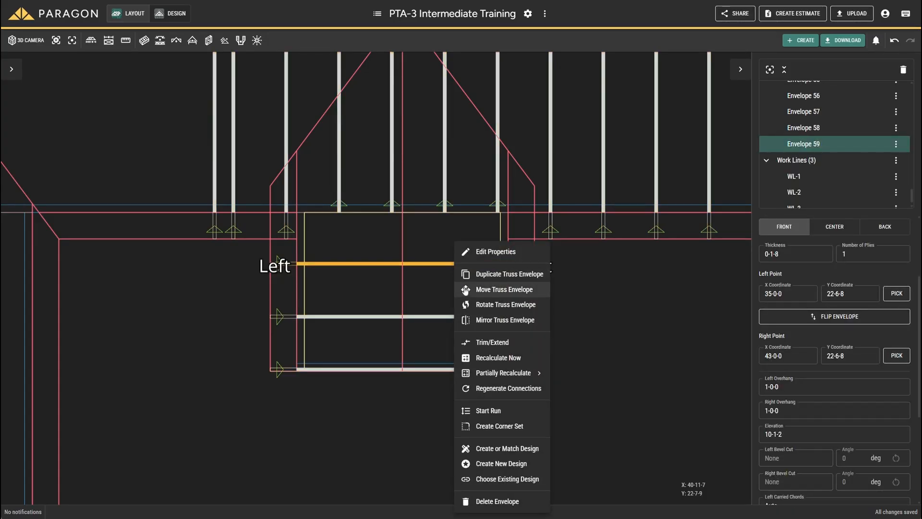
click(489, 275)
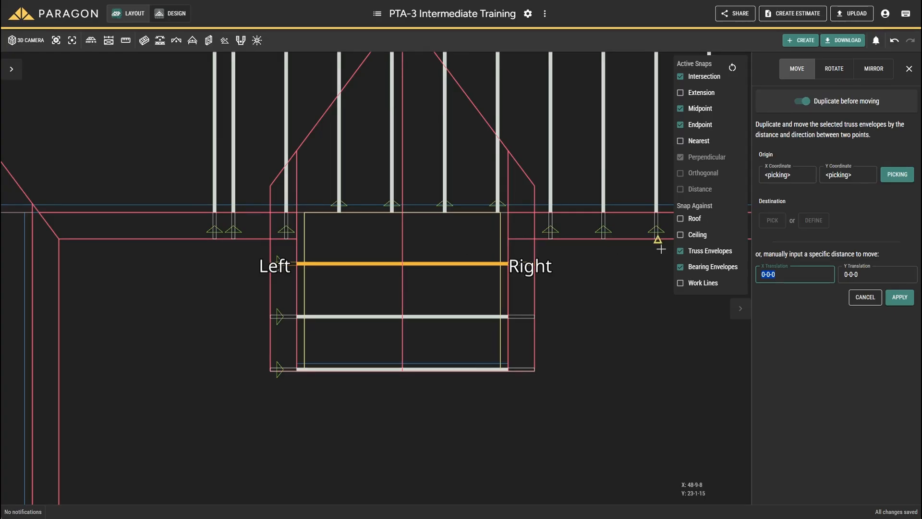
scroll(558, 258, up, 5)
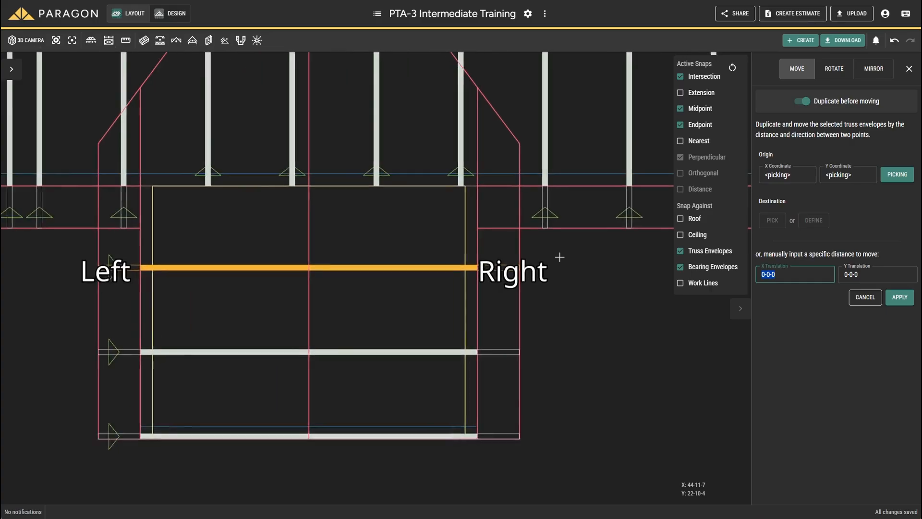
scroll(560, 257, up, 1)
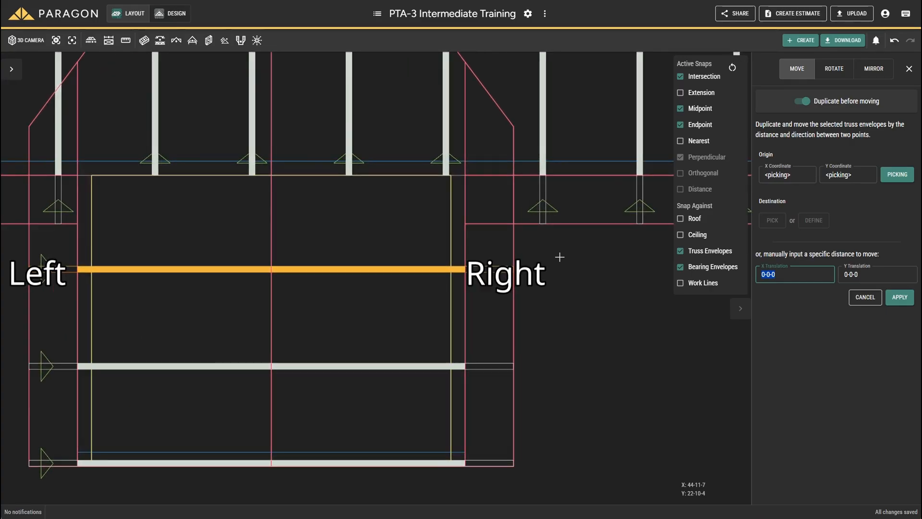
click(465, 268)
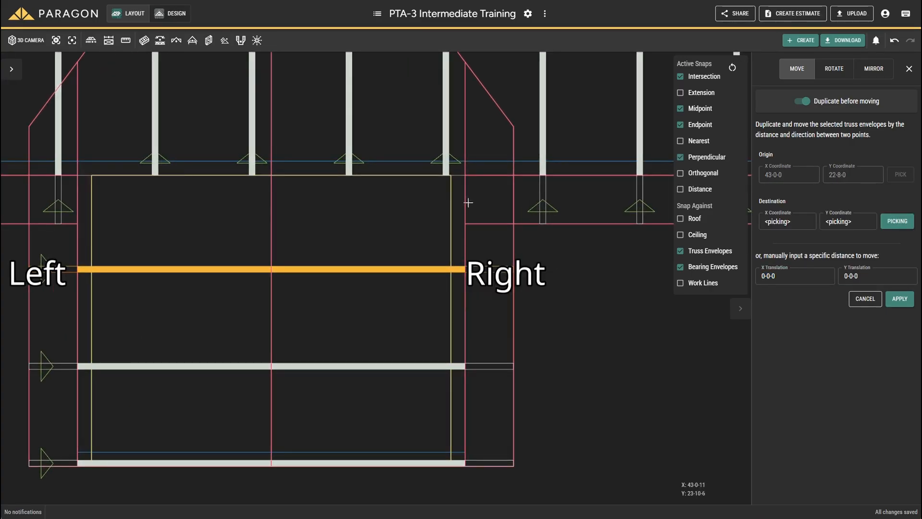
click(465, 175)
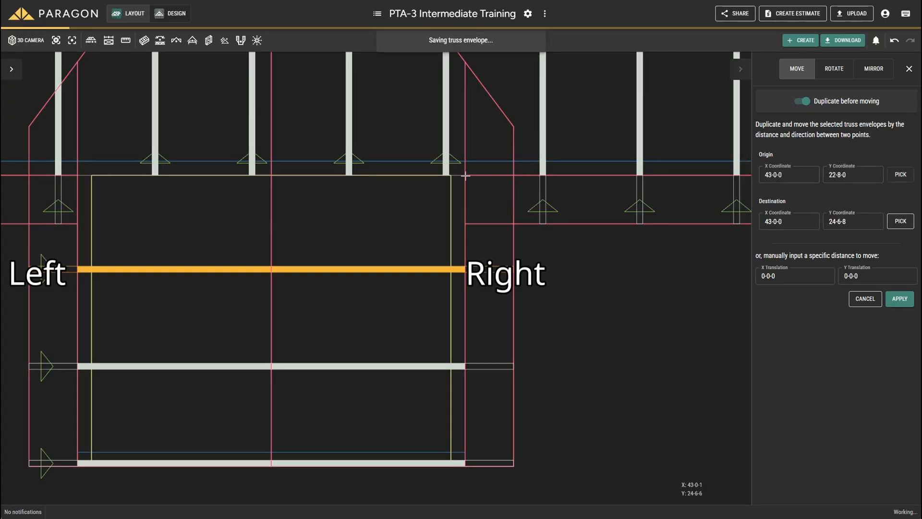
scroll(401, 255, down, 1)
key(Escape)
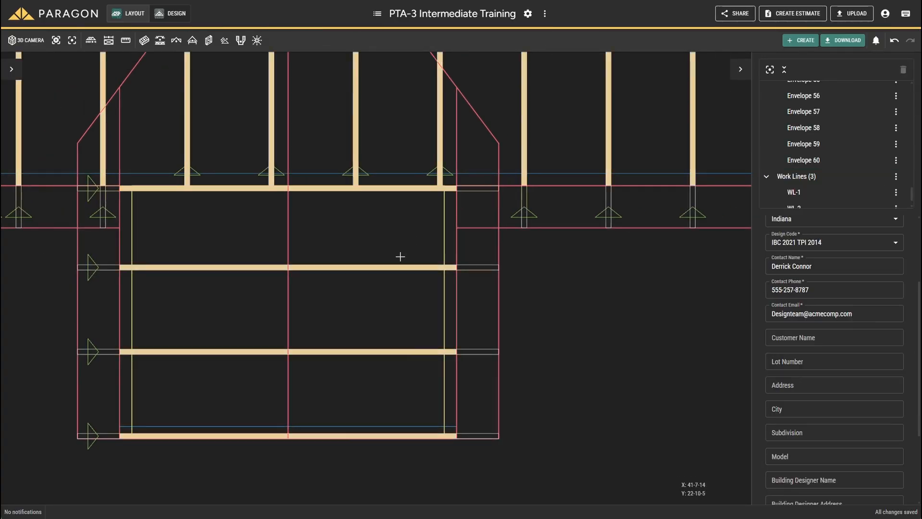
- Create an envelope run at 2-0-0 spacing from the side wing's outer gable-end envelope across to the main building
key(f)
middle_drag(297, 379, 352, 321)
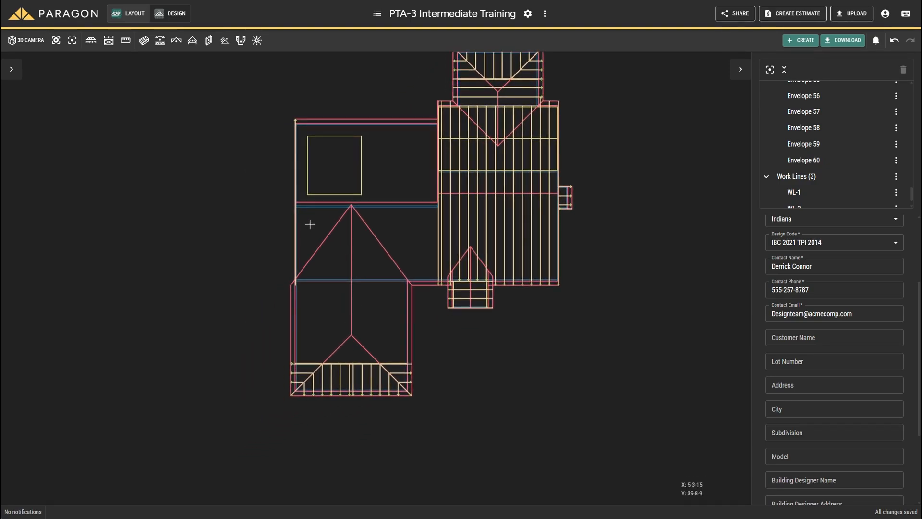
scroll(293, 176, up, 4)
middle_drag(293, 176, 282, 246)
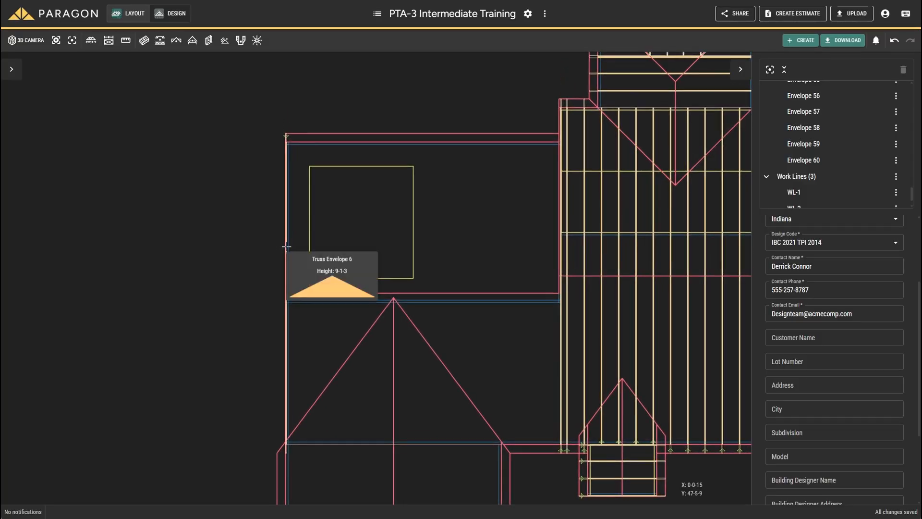
right_click(287, 247)
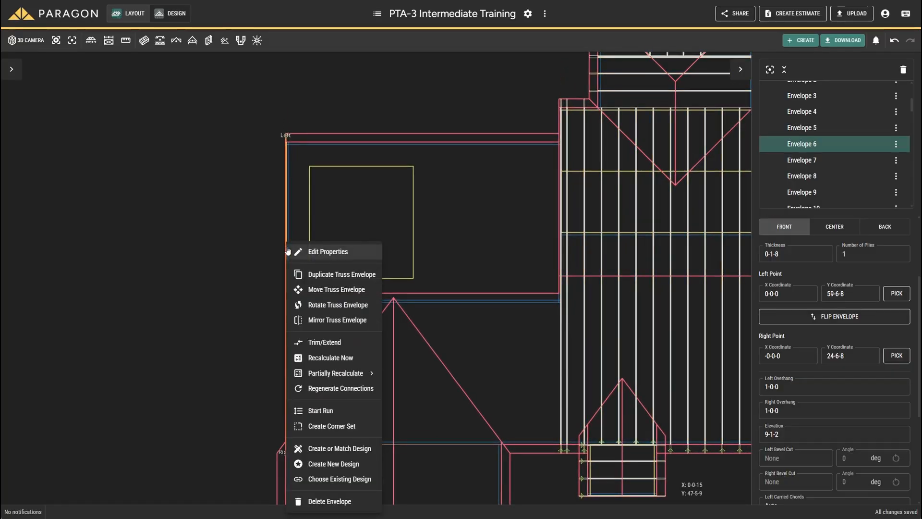
click(322, 411)
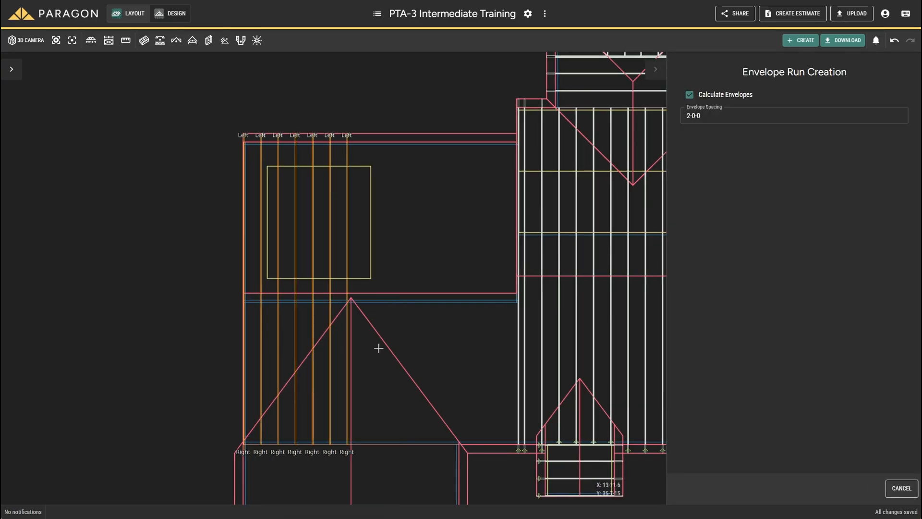
click(516, 349)
scroll(480, 357, down, 3)
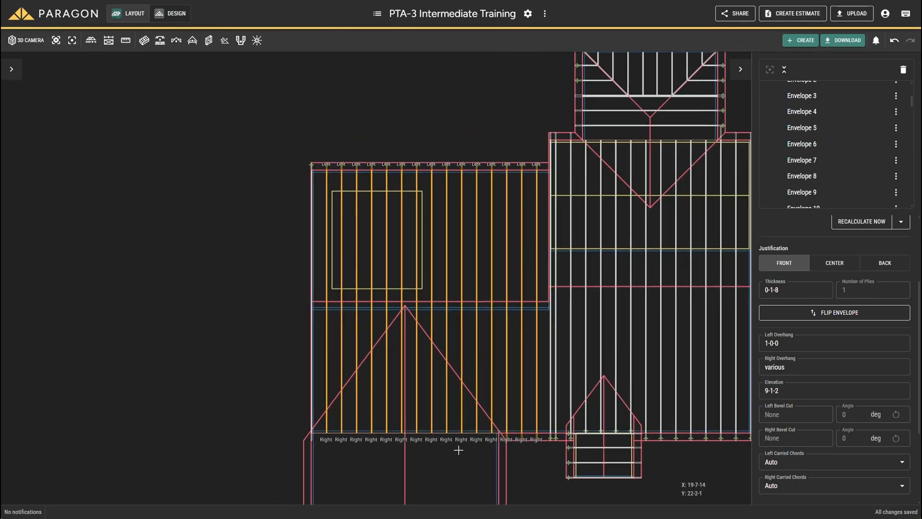
middle_drag(458, 445, 438, 209)
scroll(409, 239, up, 5)
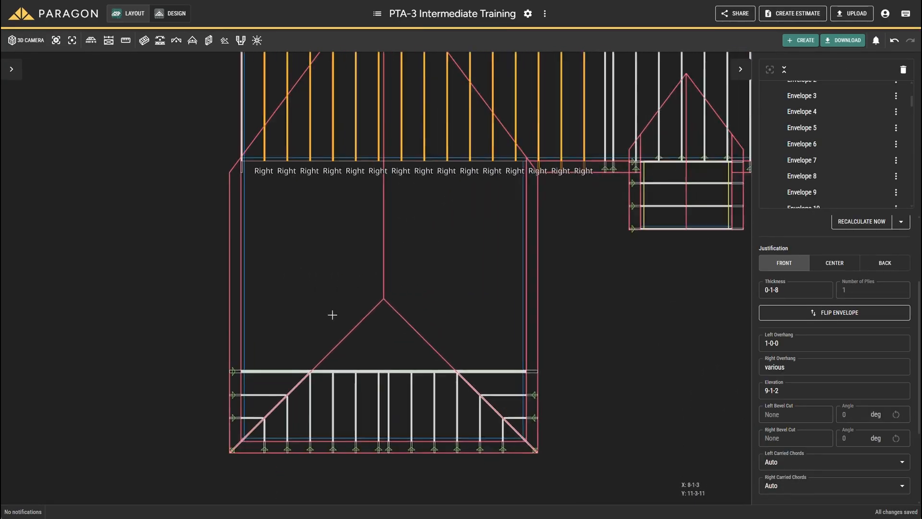
key(Escape)
- Create an envelope run at 4-0-0 spacing from the front hip wing's upper left side jack, adding one full-span envelope beyond the girder
middle_drag(315, 321, 345, 280)
scroll(346, 280, up, 1)
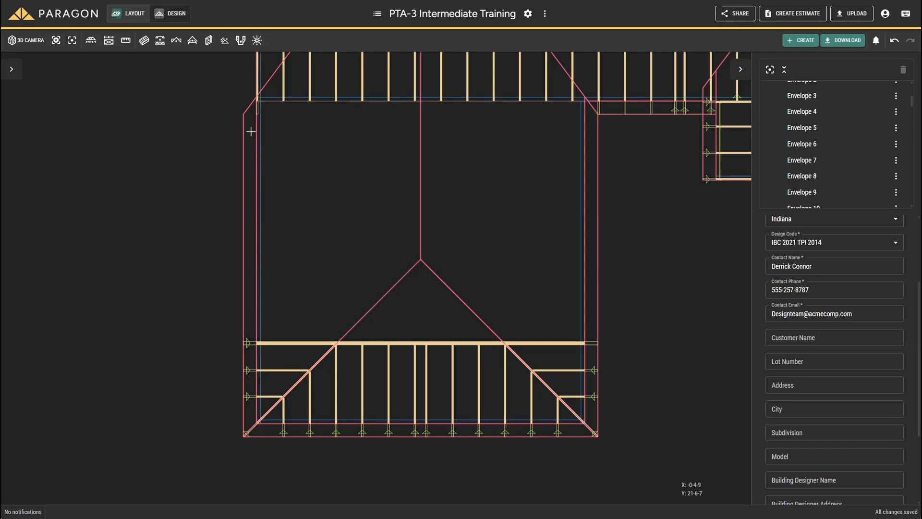
right_click(281, 370)
click(315, 409)
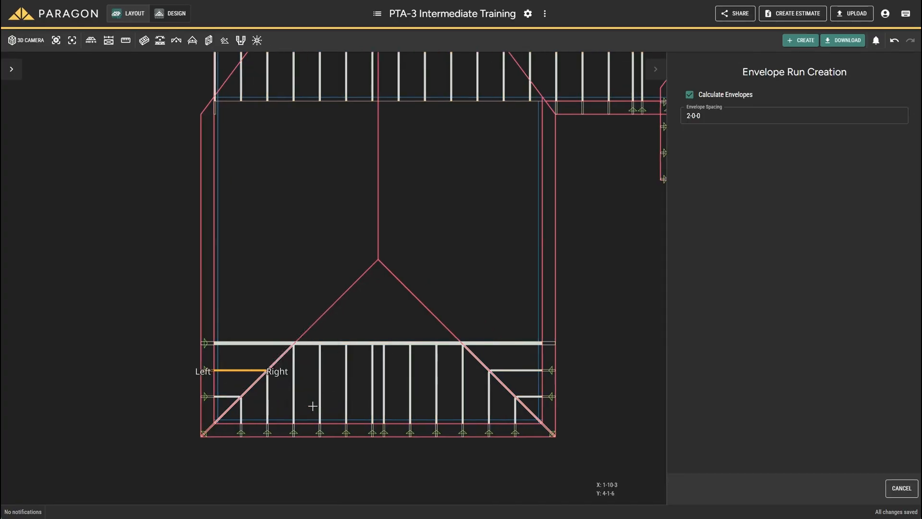
triple_click(710, 116)
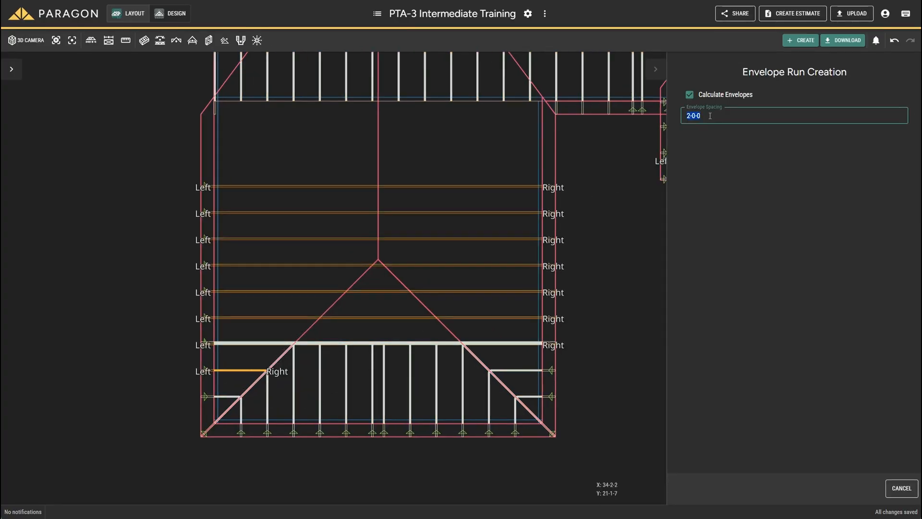
text(4-0-0)
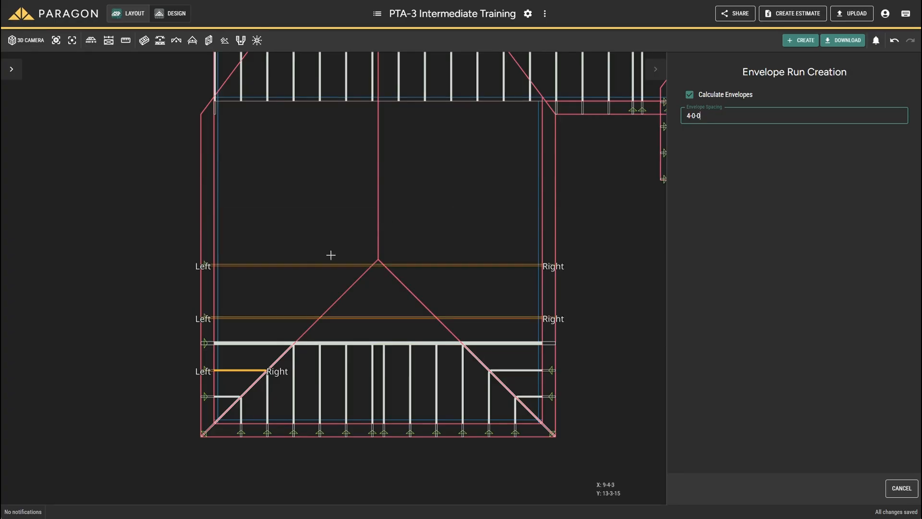
click(255, 304)
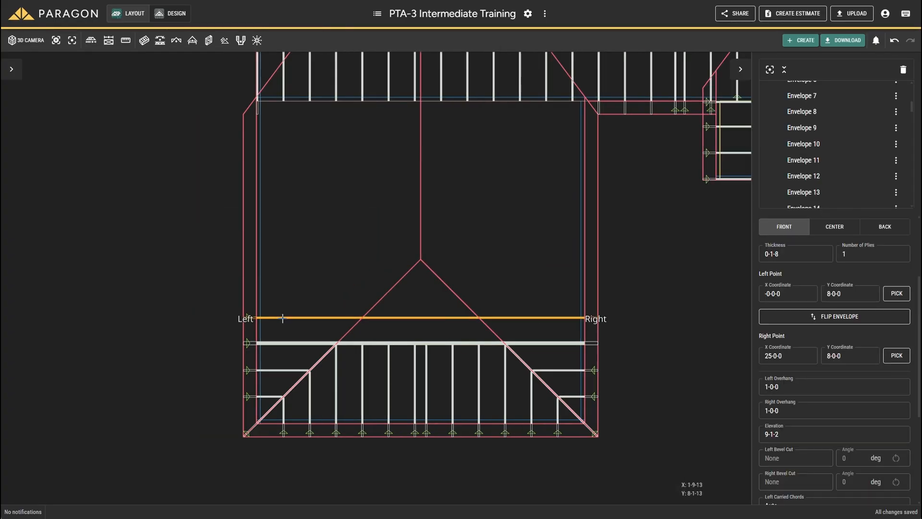
- Create an envelope run at 2-0-0 spacing from the new full-span envelope, adding eight envelopes up to the side wing's trusses
right_click(295, 318)
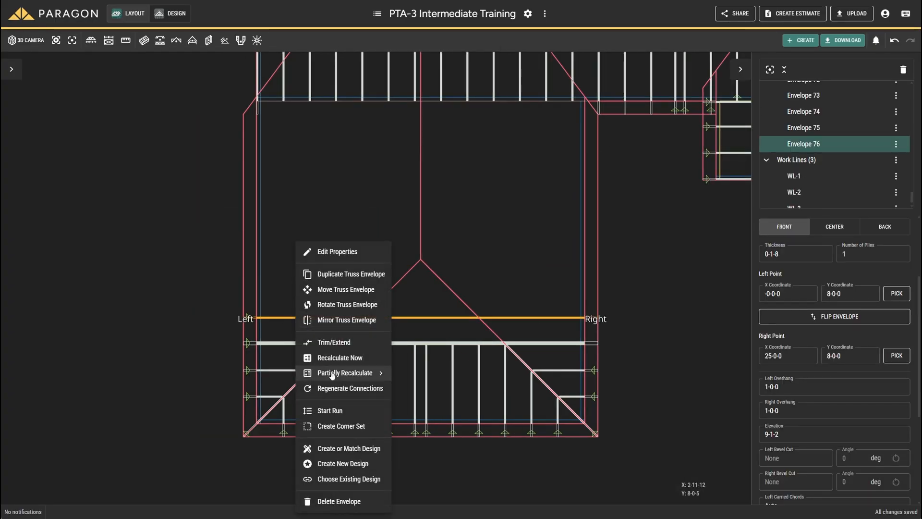
click(334, 410)
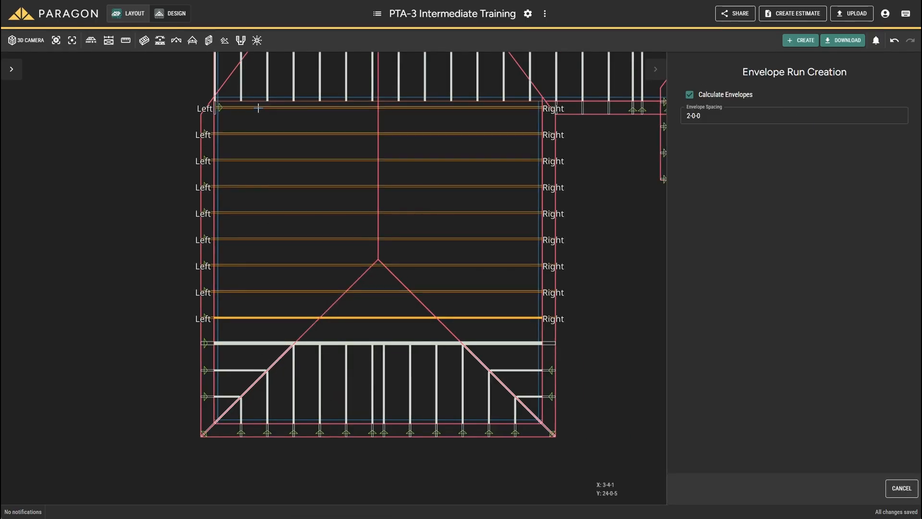
click(258, 108)
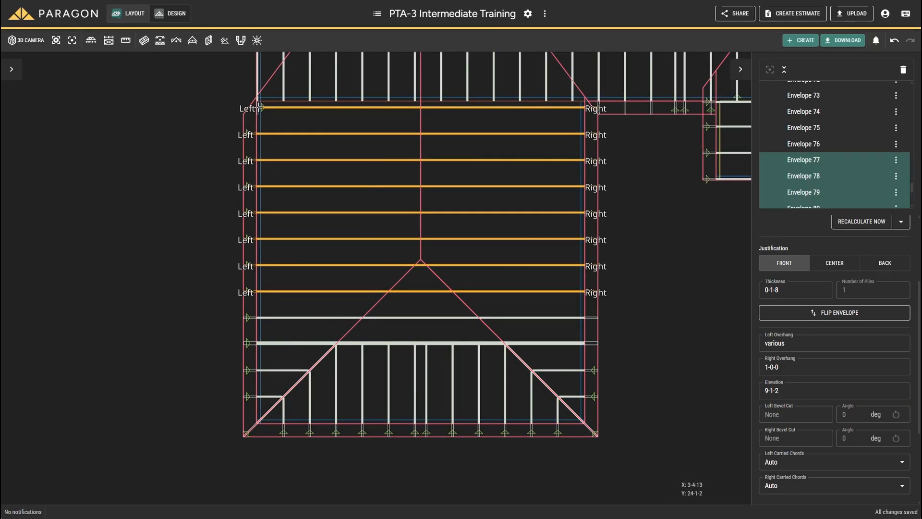
key(Escape)
- Examine the completed truss envelope layout in 3D from several sides, including the hip wing and small front gable, and return to plan view
key(f)
click(31, 40)
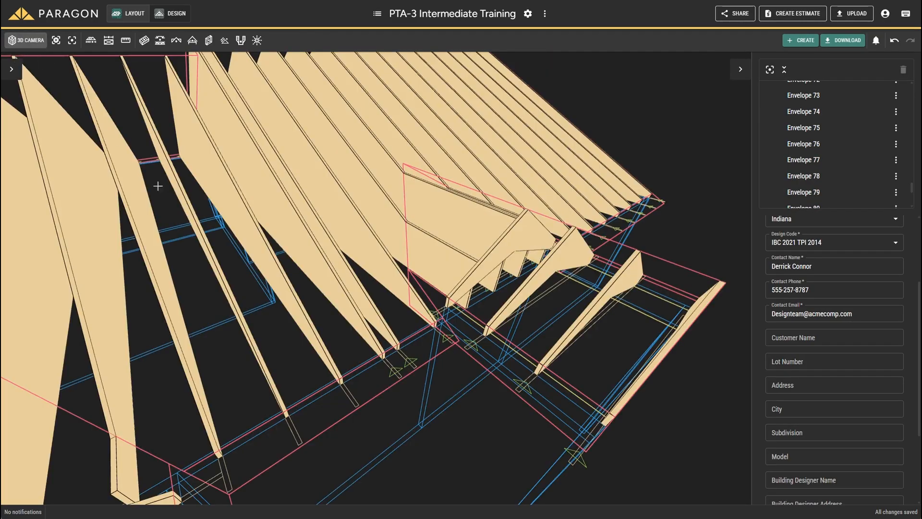
scroll(158, 186, down, 5)
middle_drag(312, 188, 380, 142)
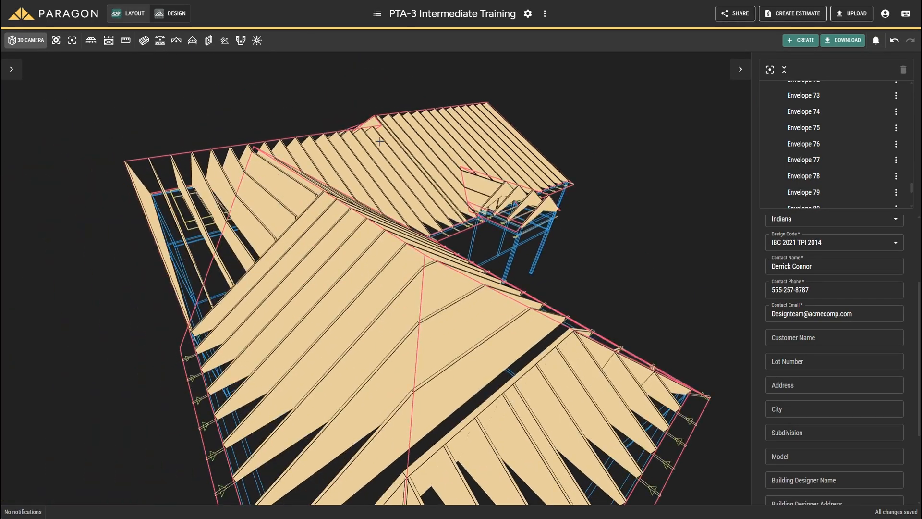
scroll(380, 142, down, 3)
middle_drag(439, 216, 330, 194)
scroll(472, 201, up, 1)
scroll(473, 201, down, 3)
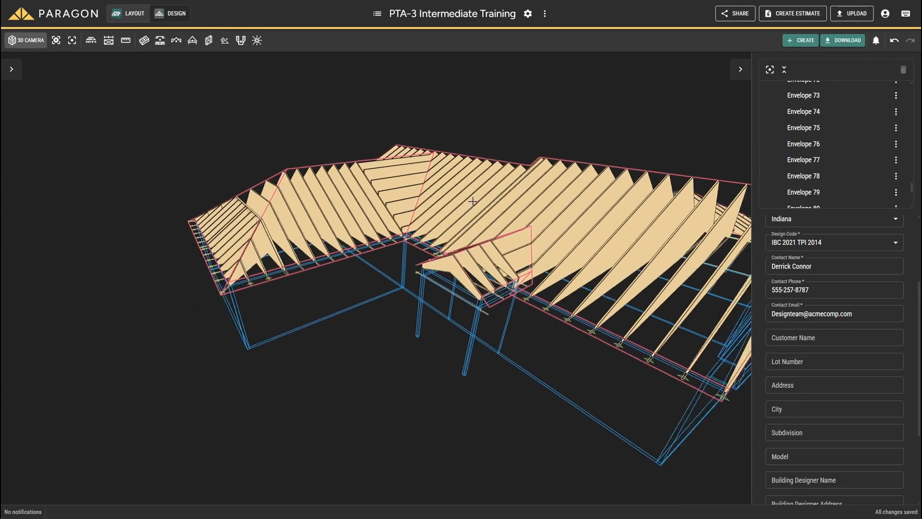
scroll(473, 201, down, 2)
middle_drag(584, 196, 406, 122)
click(26, 40)
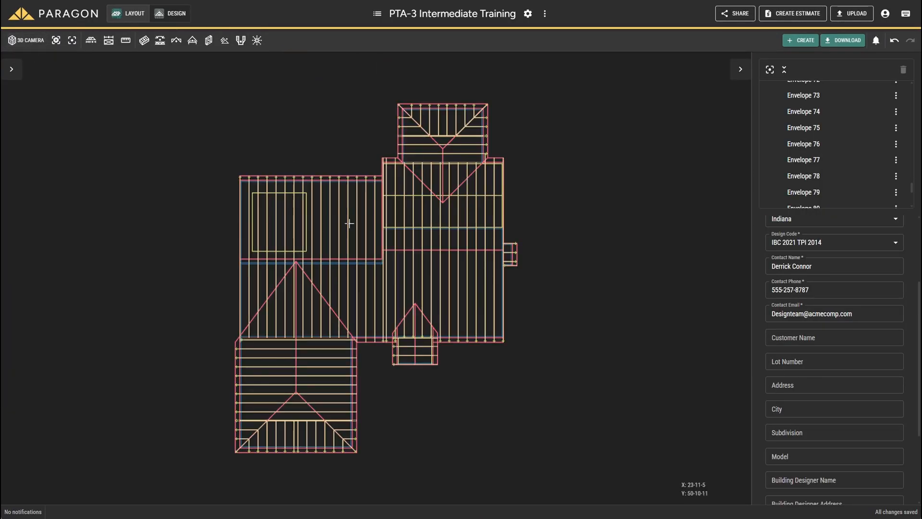